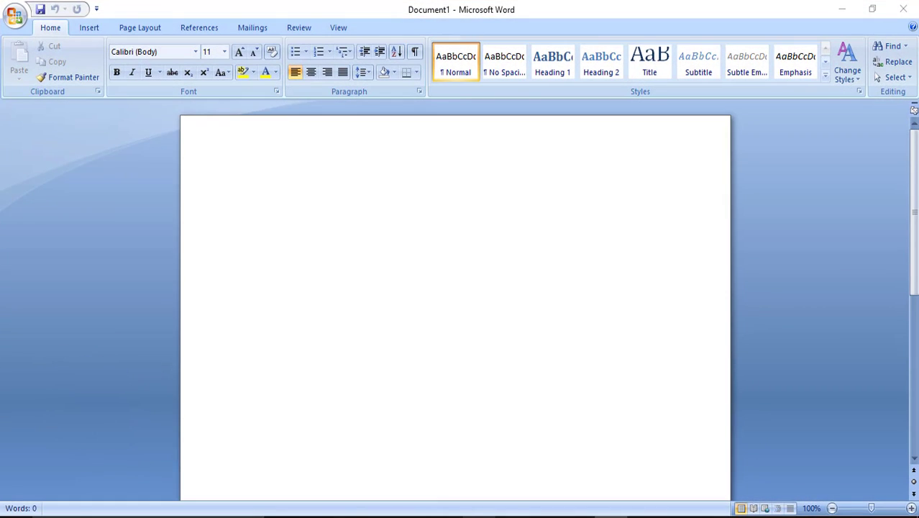
Insert a new blank equation and look over the basic math symbols and the fraction structures
left_click(93, 27)
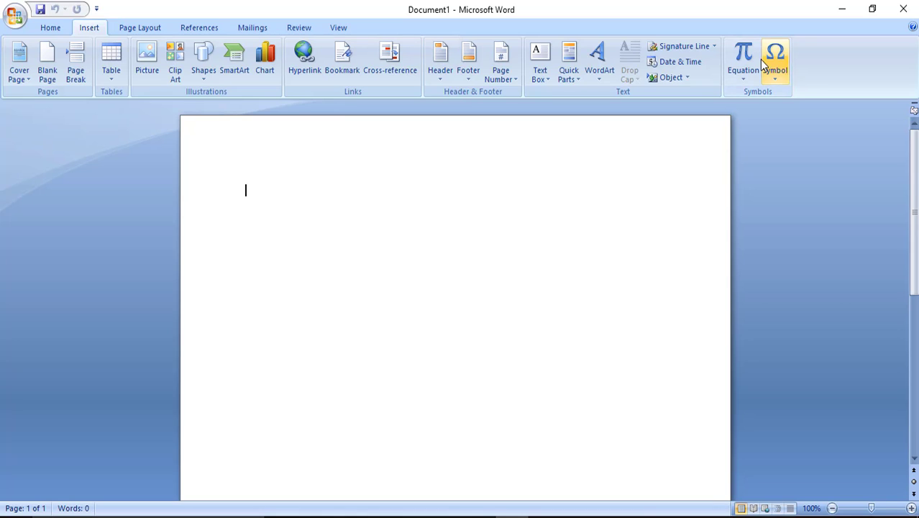
left_click(739, 59)
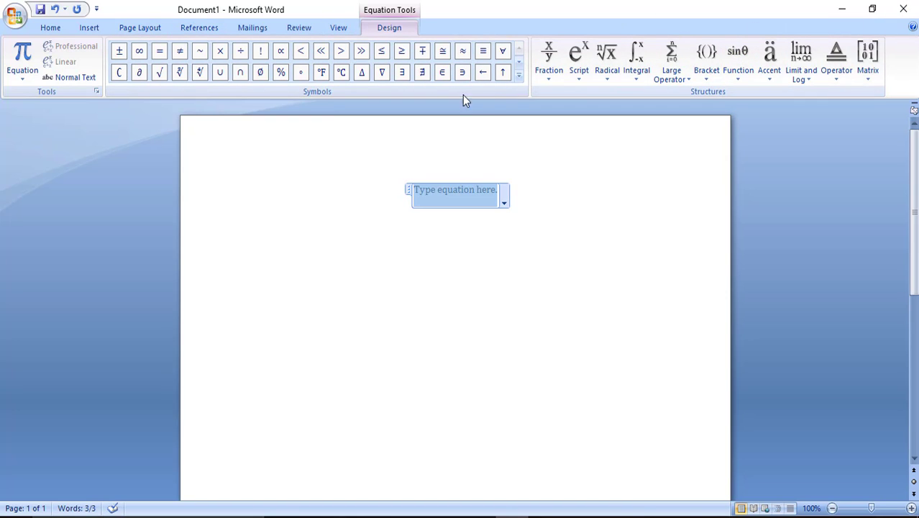
left_click(517, 77)
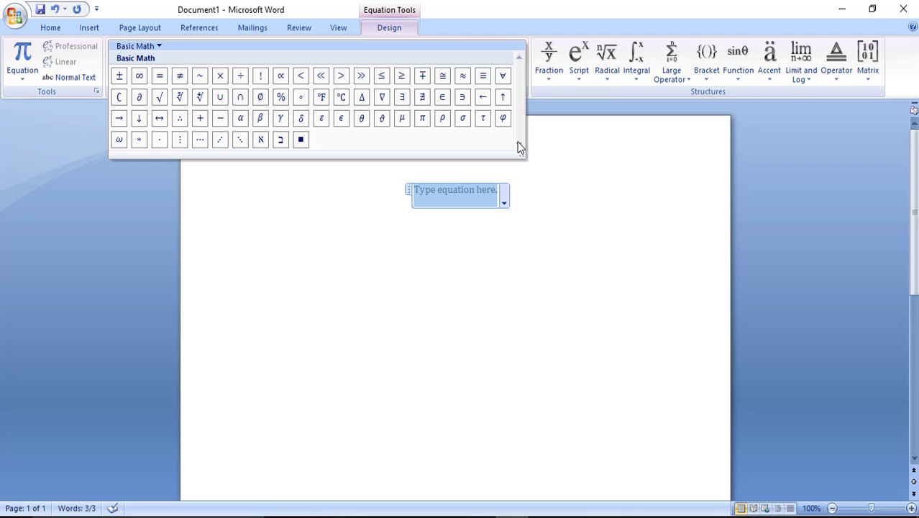
left_click(266, 193)
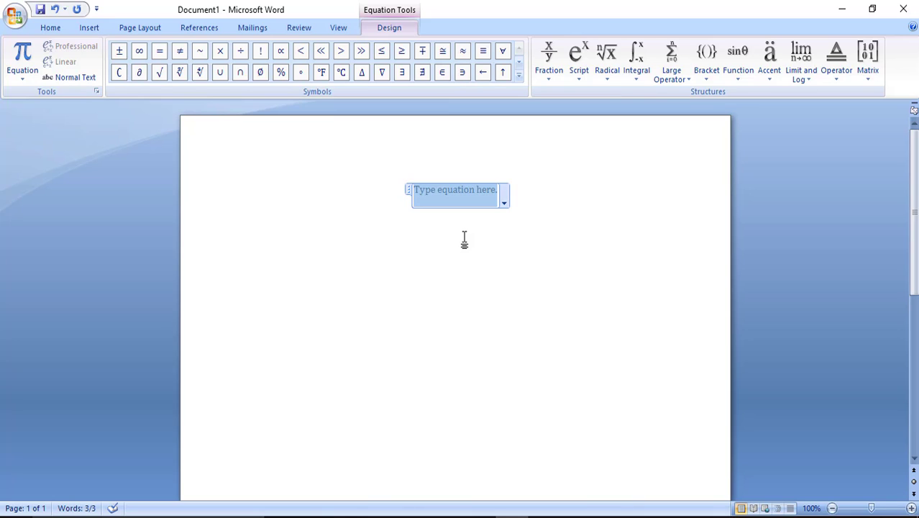
left_click(553, 85)
left_click(375, 272)
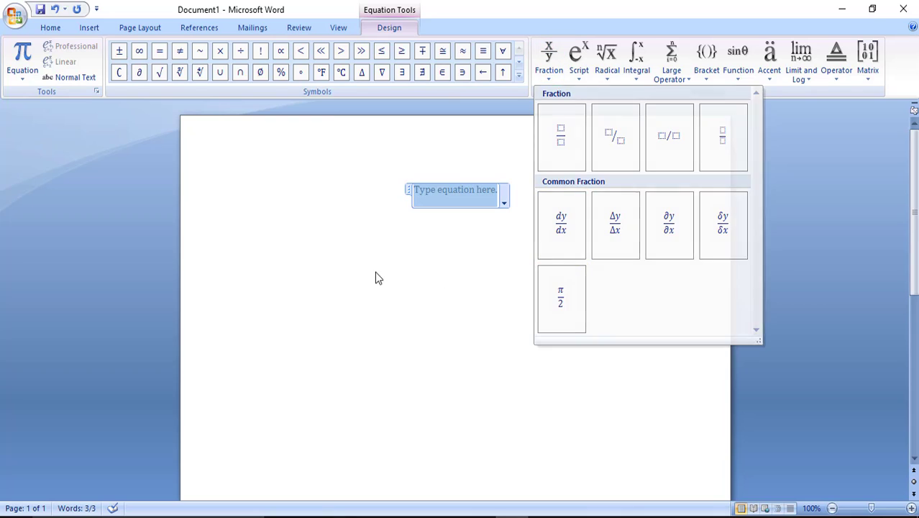
Browse the built-in equations and insert the Area of Circle formula into the blank equation
left_click(16, 66)
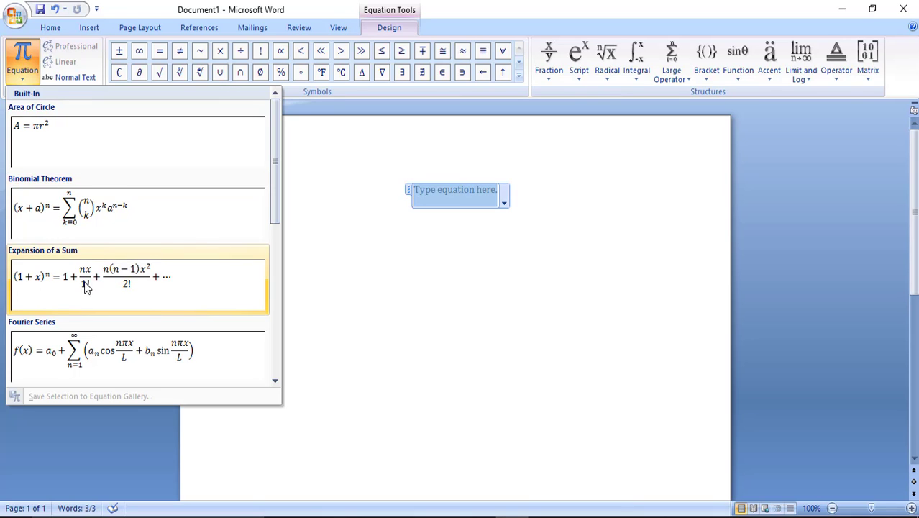
scroll(84, 286, "down", 3)
scroll(85, 286, "up", 3)
scroll(85, 287, "down", 3)
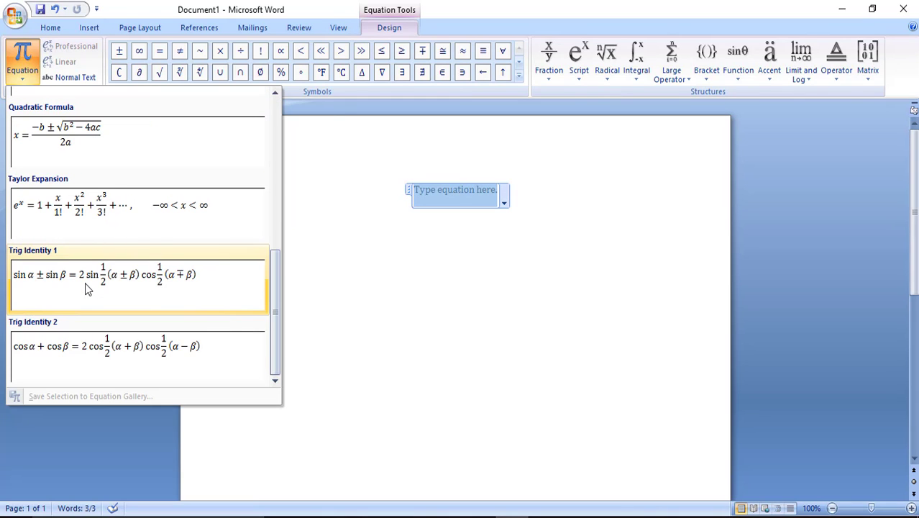
scroll(86, 285, "up", 3)
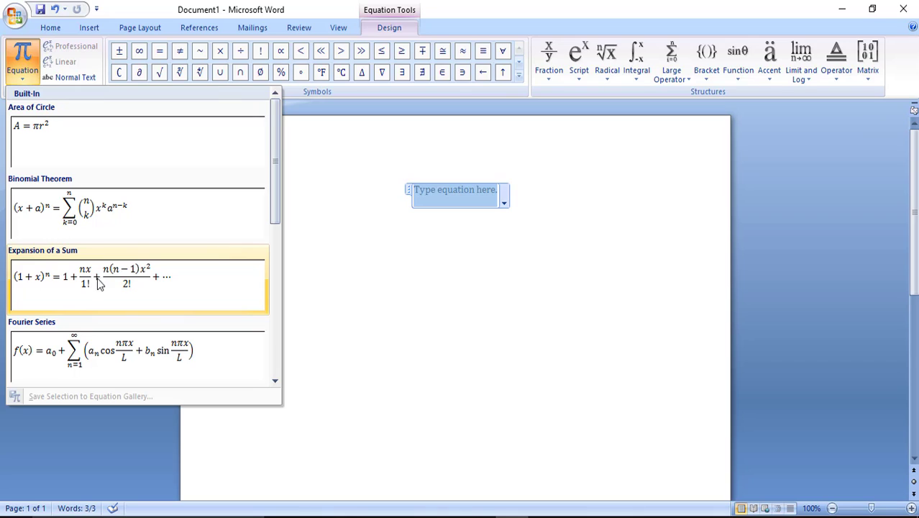
left_click(77, 143)
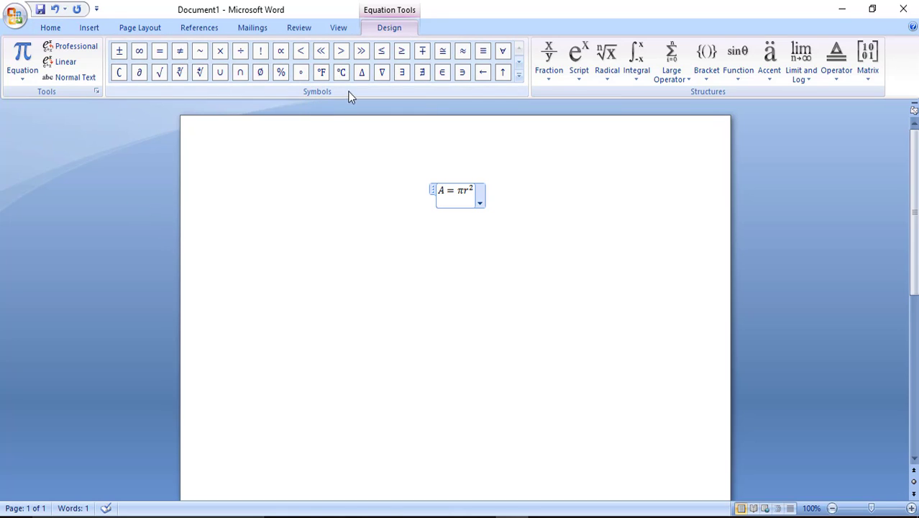
Apply the Professional format to the area-of-circle equation and view its equation options
left_click(73, 53)
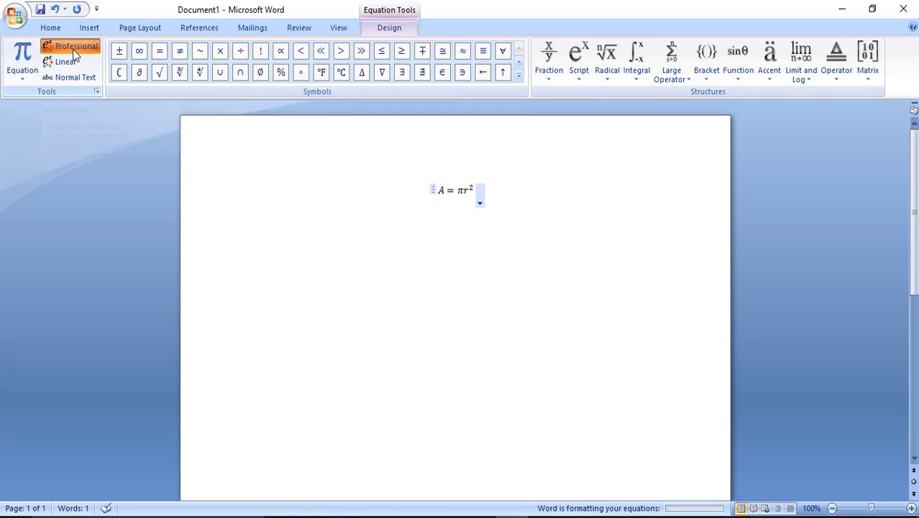
left_click(480, 203)
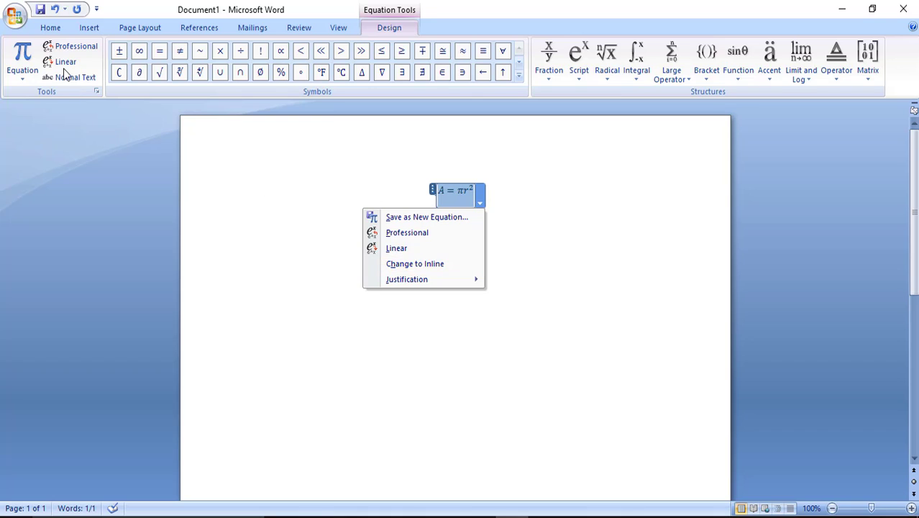
left_click(207, 166)
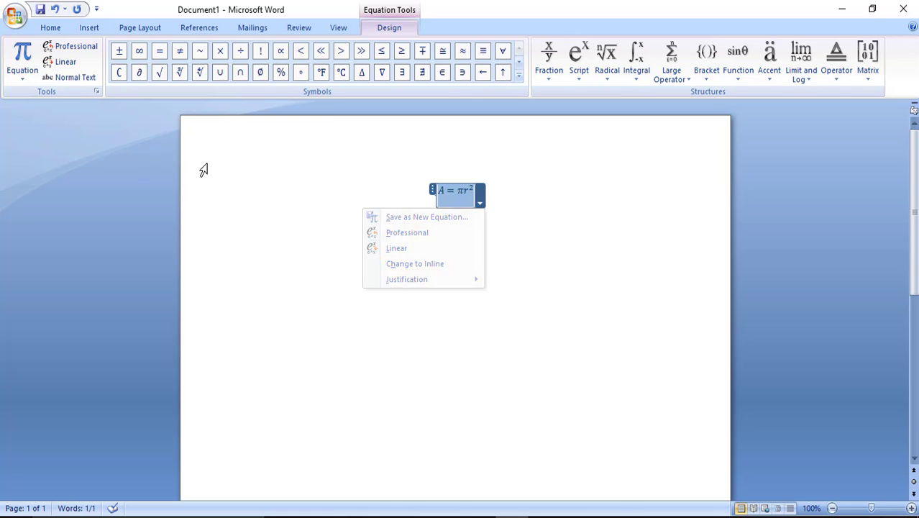
right_click(519, 77)
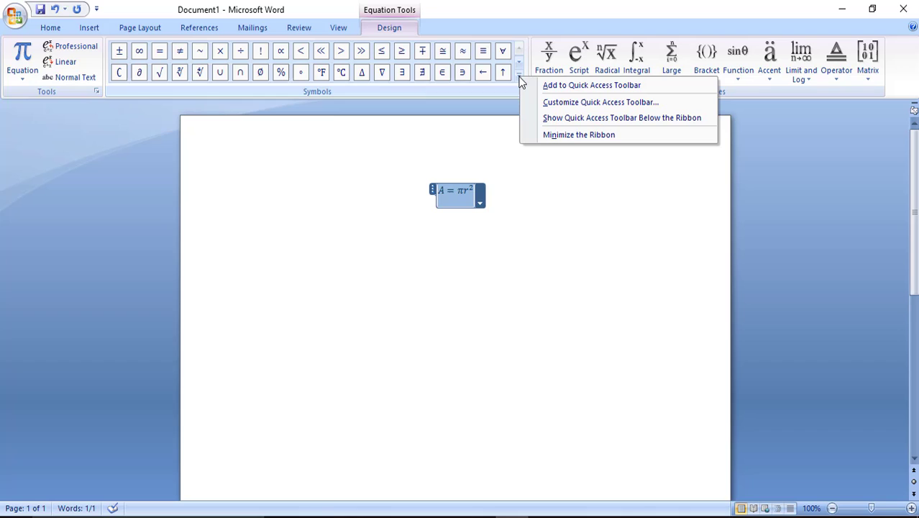
left_click(483, 144)
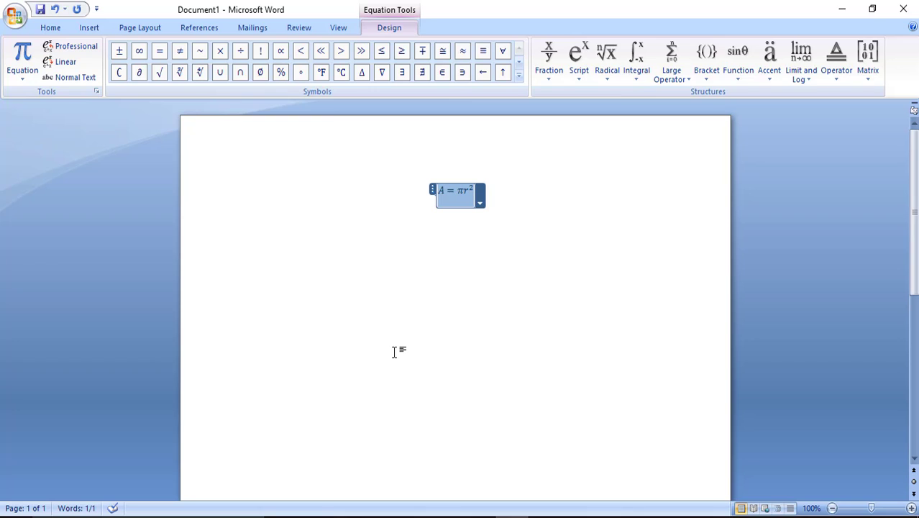
Insert the built-in Quadratic Formula in the equation and look over the script and fraction structures
left_click(22, 72)
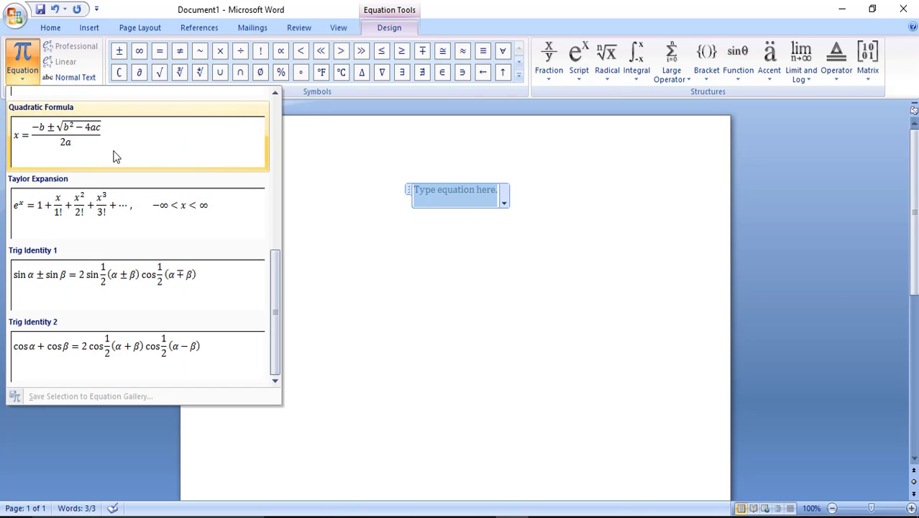
left_click(109, 154)
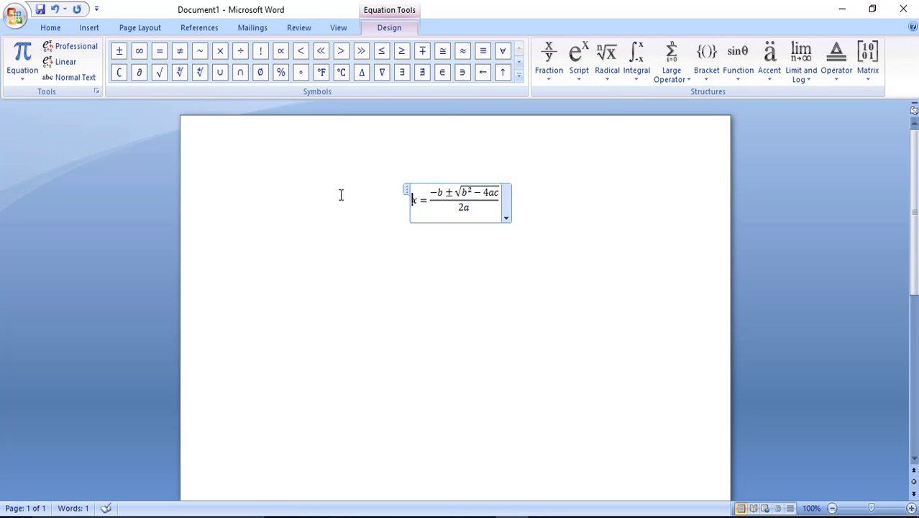
right_click(579, 78)
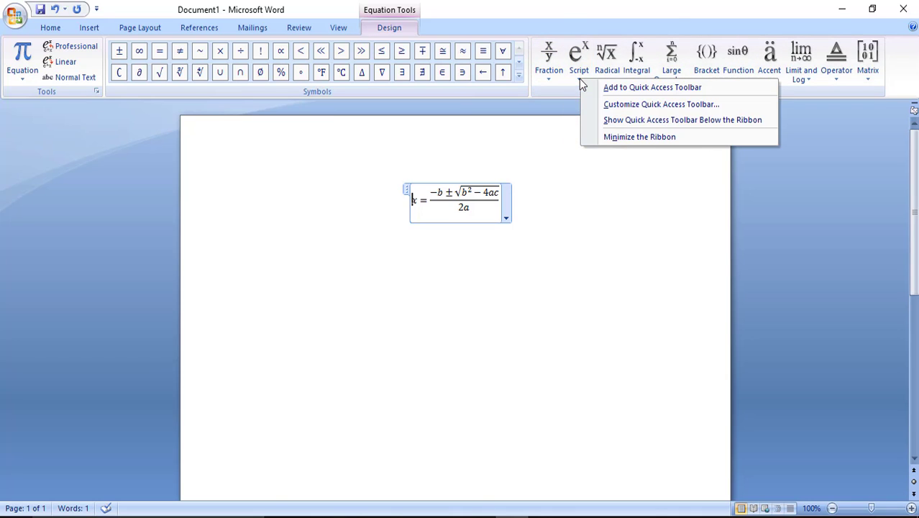
left_click(579, 78)
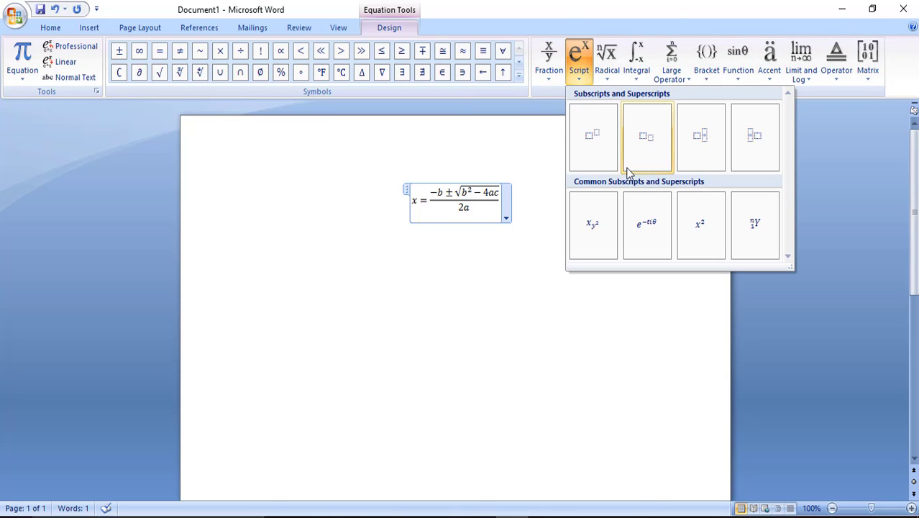
left_click(552, 81)
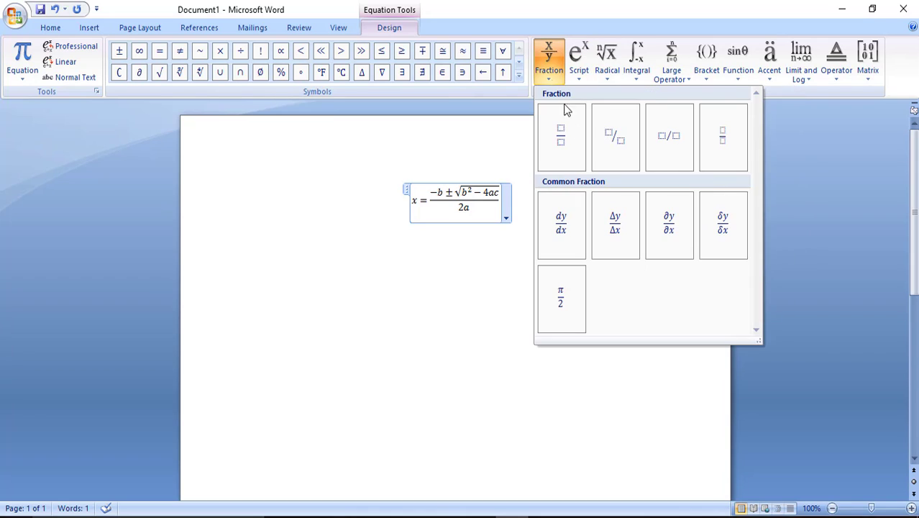
left_click(836, 115)
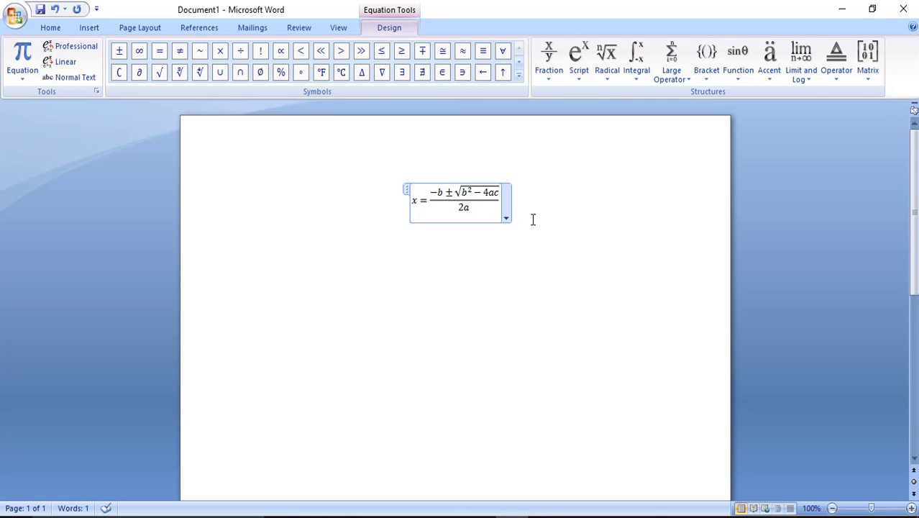
Remove the b after the minus sign in the numerator of the quadratic formula
left_click(444, 192)
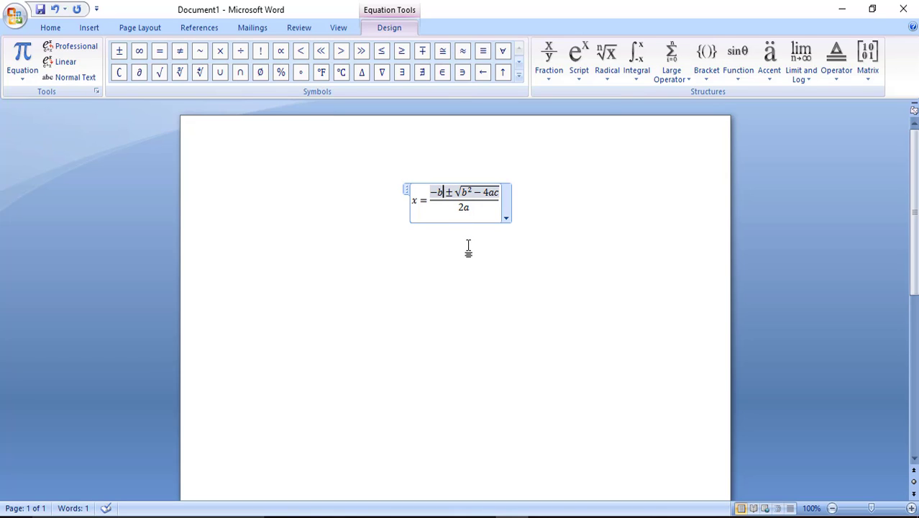
key("BackSpace")
type("b")
key("BackSpace")
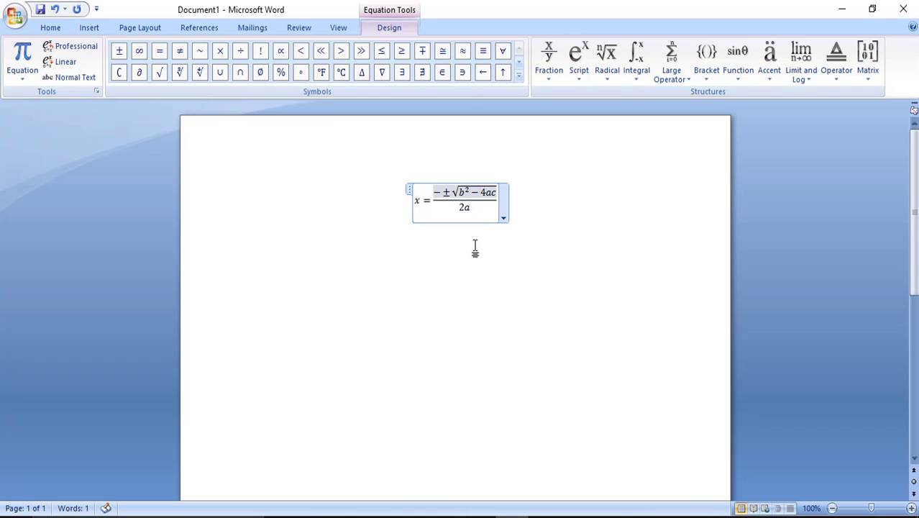
type("a")
key("BackSpace")
Select the whole quadratic equation and delete it from the document
left_click(505, 217)
left_click(504, 216)
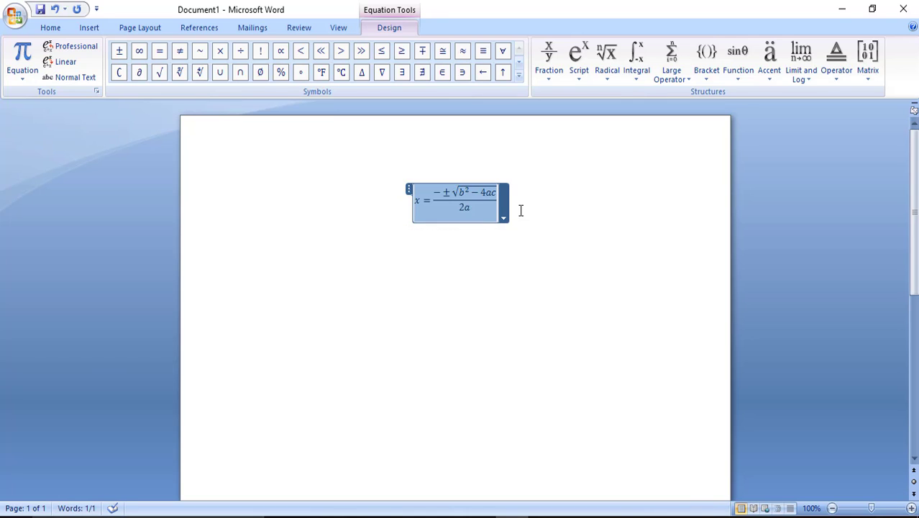
key("Delete")
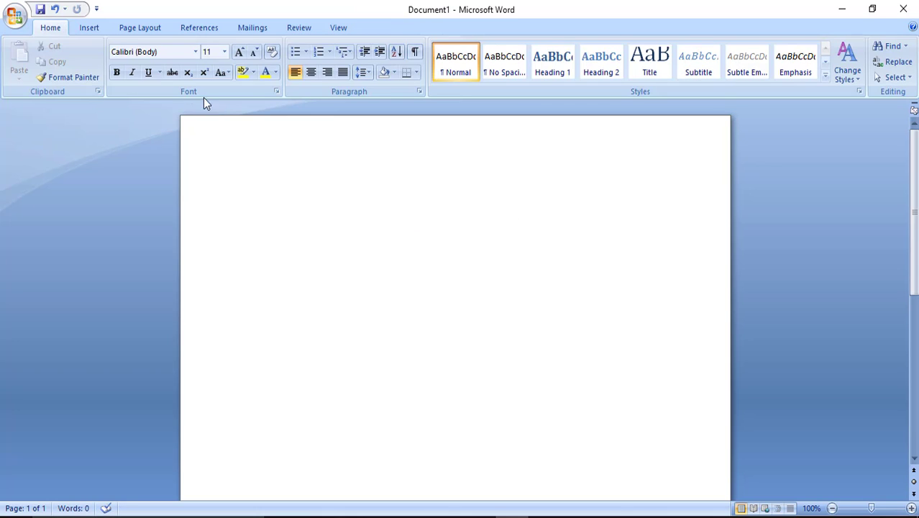
Insert a new blank equation and add a pair of parentheses around an empty placeholder
left_click(89, 27)
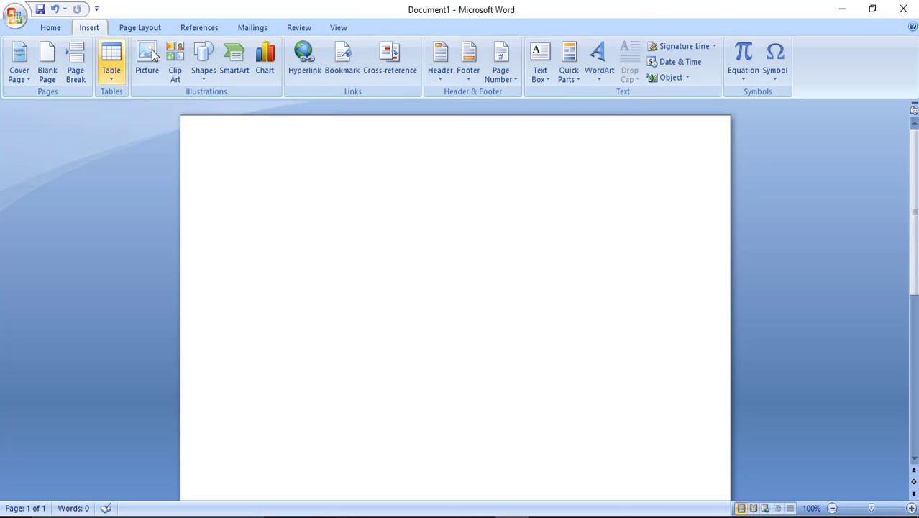
left_click(746, 54)
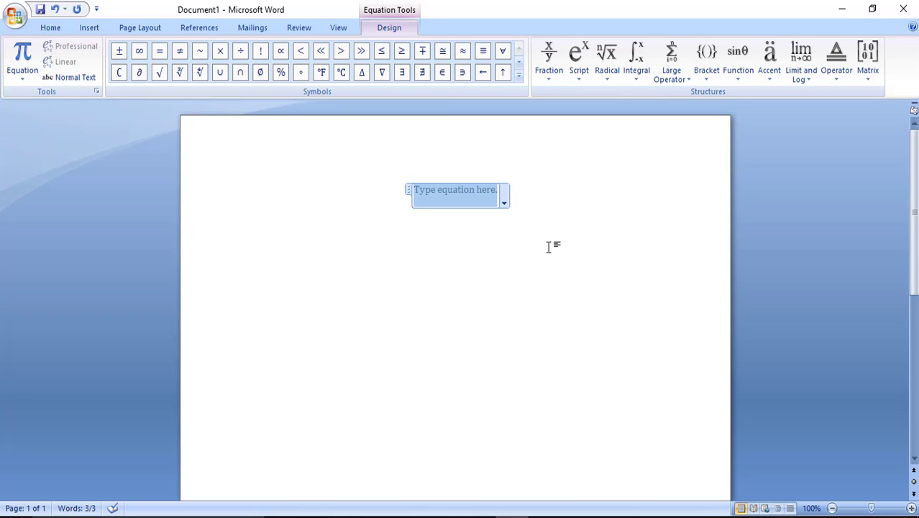
left_click(710, 62)
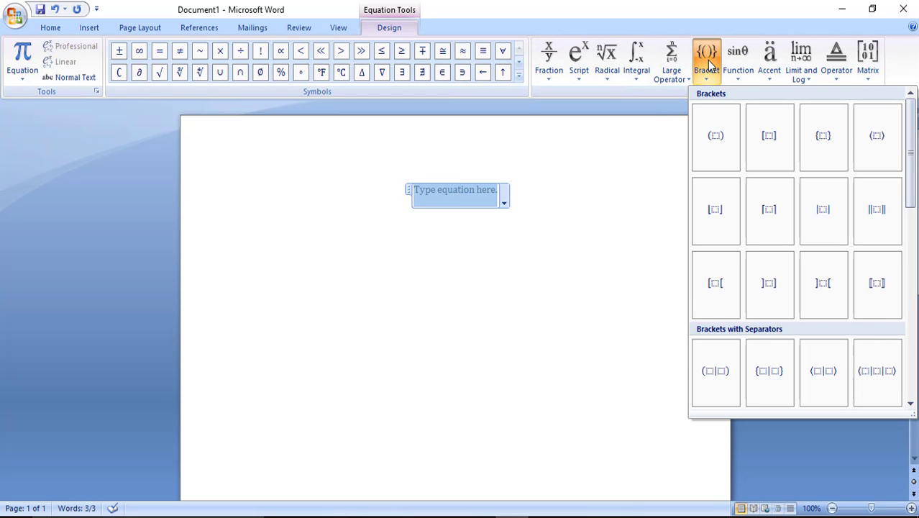
left_click(710, 63)
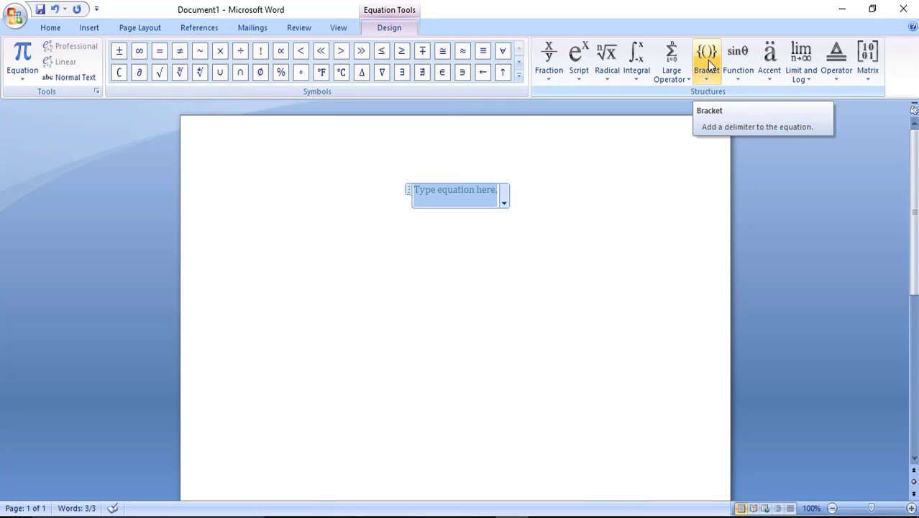
left_click(709, 65)
left_click(715, 149)
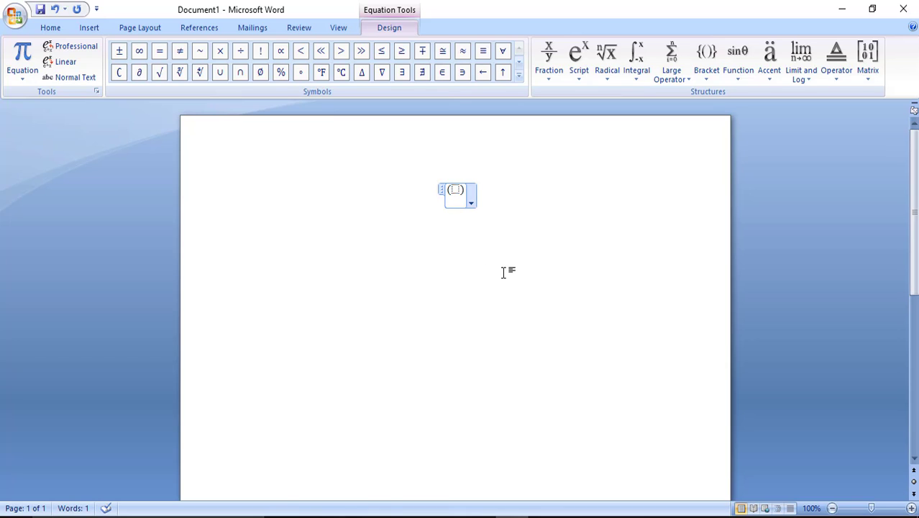
Add an empty 3×3 matrix after the parentheses in the equation
left_click(868, 61)
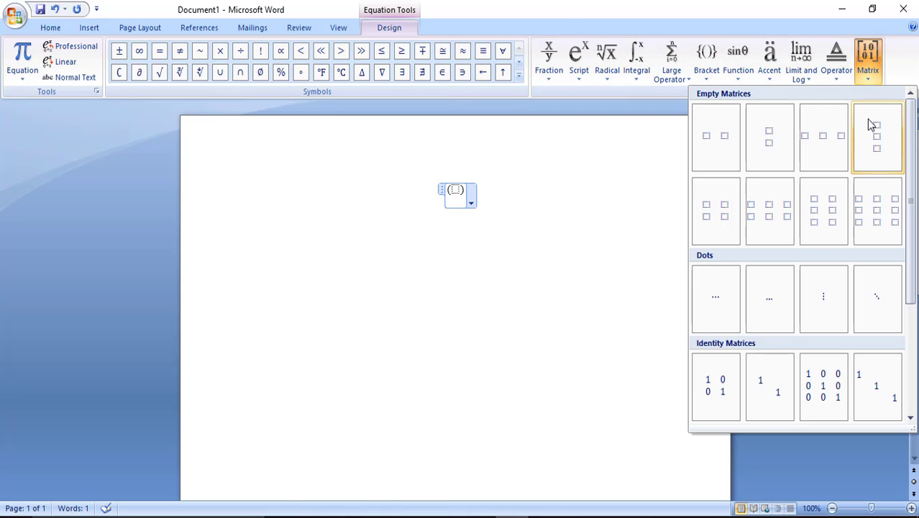
left_click(890, 229)
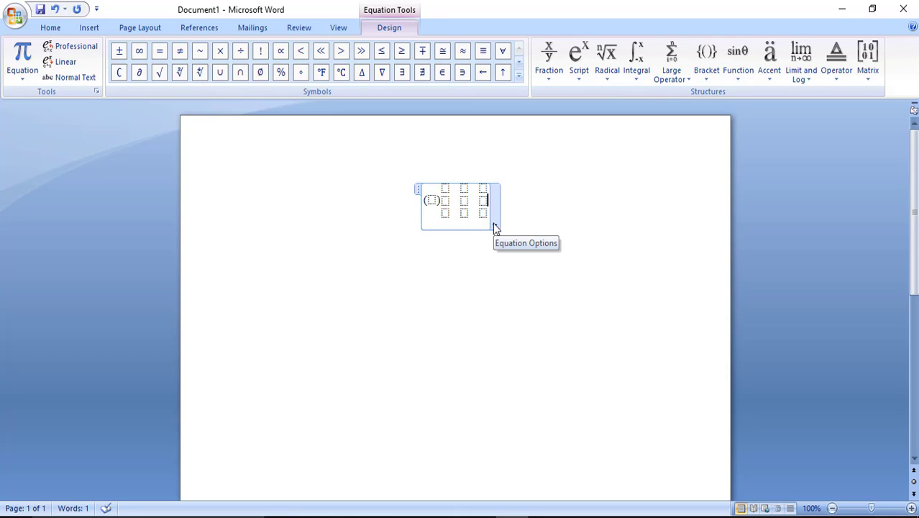
left_click(494, 226)
left_click(501, 194)
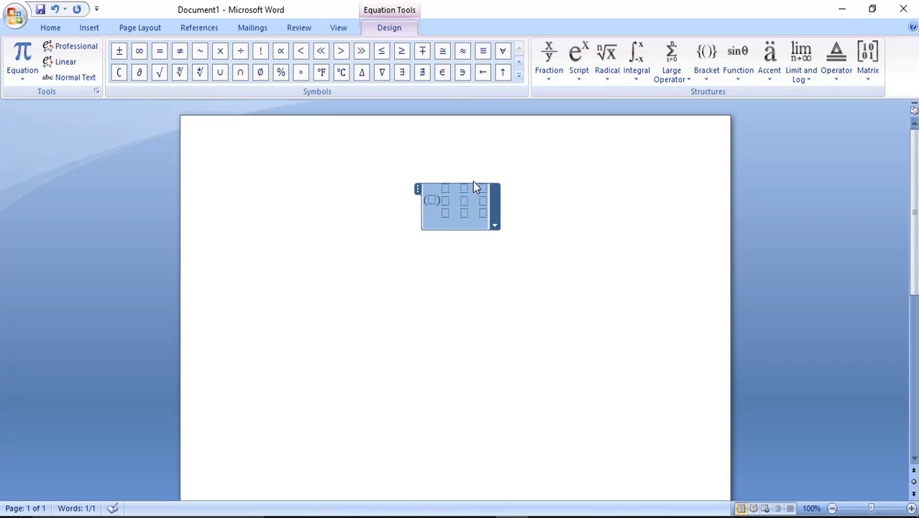
Fill the first row of the 3×3 matrix with 1, 2 and 3
left_click(445, 189)
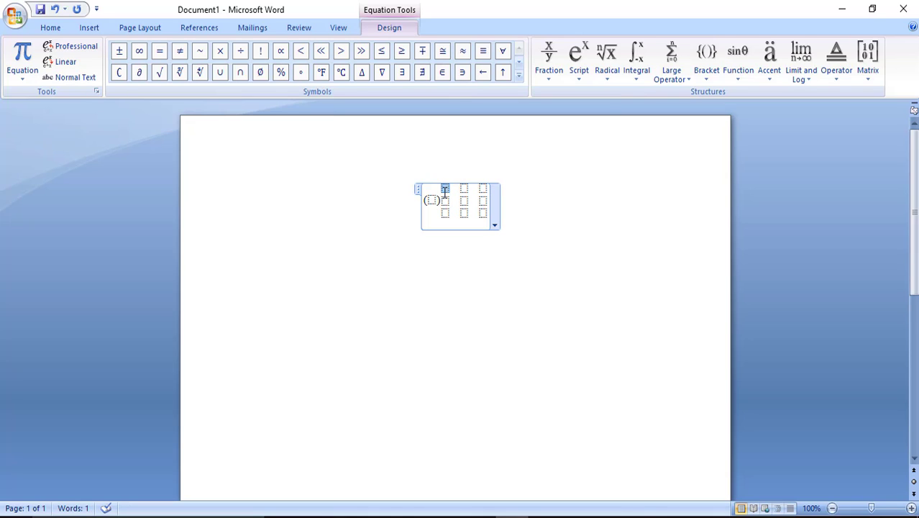
type("12")
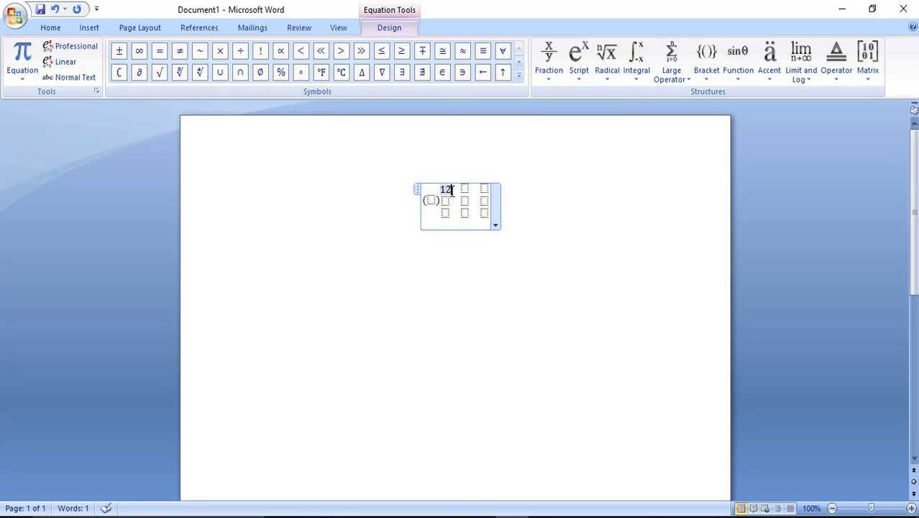
key("BackSpace")
left_click(466, 189)
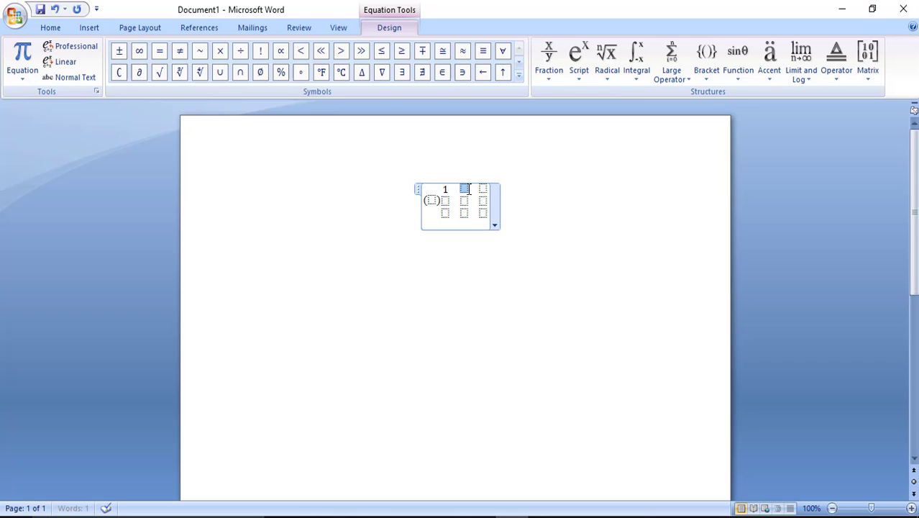
type("2")
left_click(484, 189)
type("3")
Fill the second row of the matrix with 1, 2 and 3
left_click(450, 202)
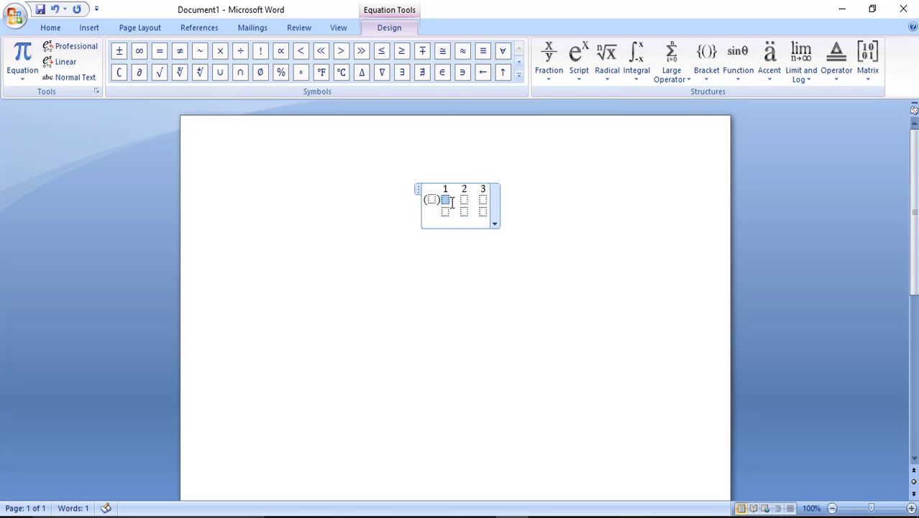
type("1")
left_click(465, 202)
type("2")
left_click(482, 204)
type("3")
Fill the third row of the matrix with 3, 2 and 1
left_click(445, 213)
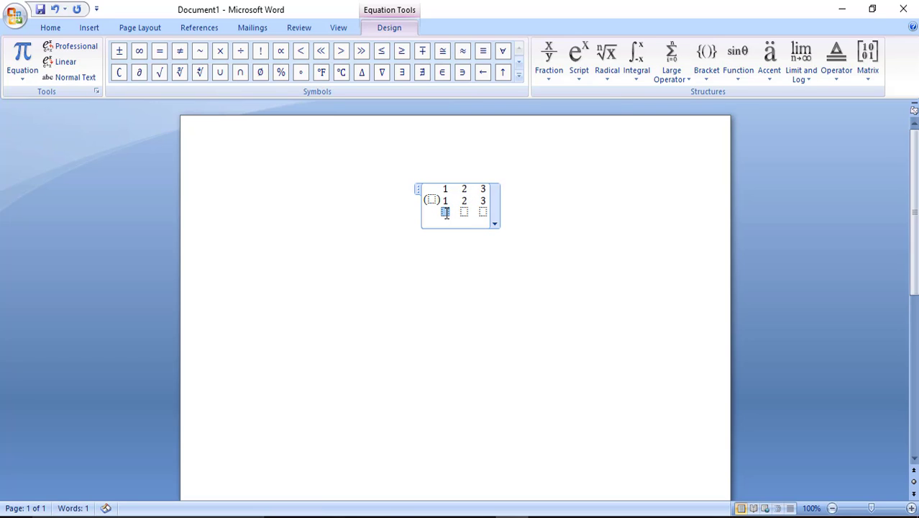
type("3")
left_click(462, 213)
type("2")
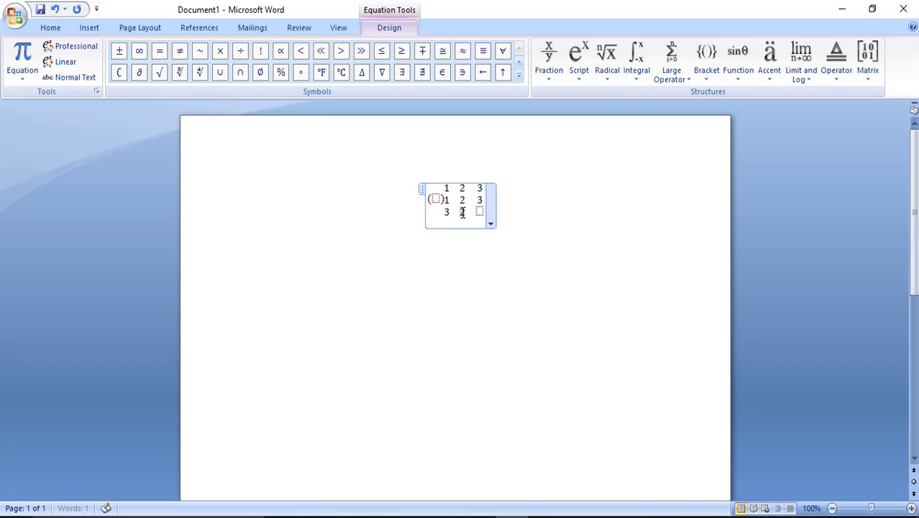
left_click(480, 212)
type("1")
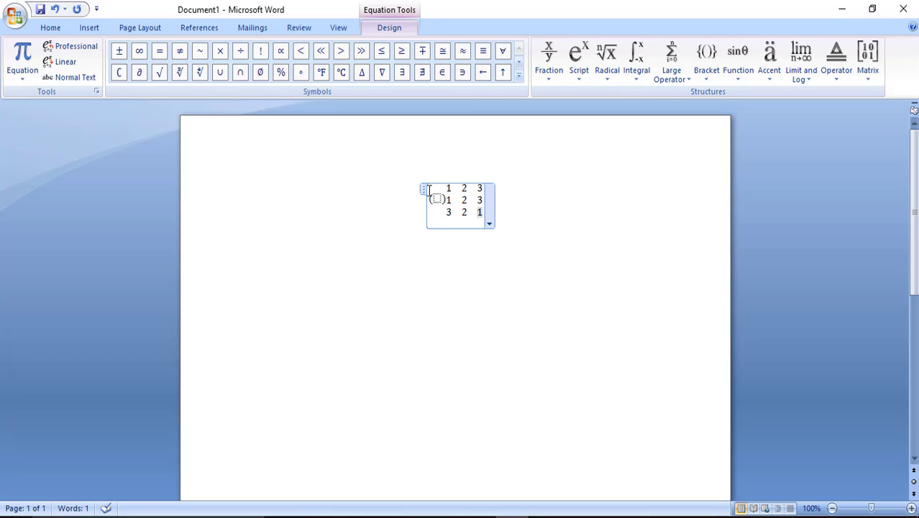
Delete the empty parentheses in front of the matrix
left_click_drag(425, 190, 355, 183)
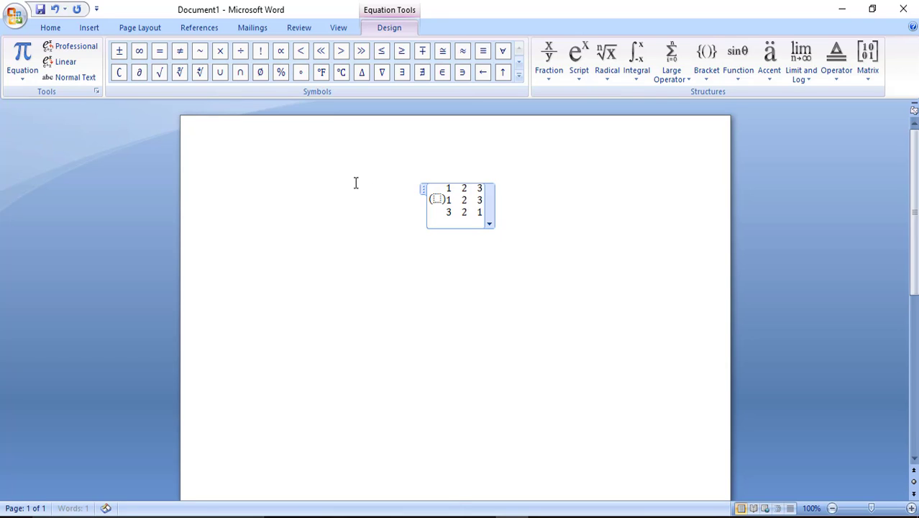
left_click(443, 198)
key("Delete")
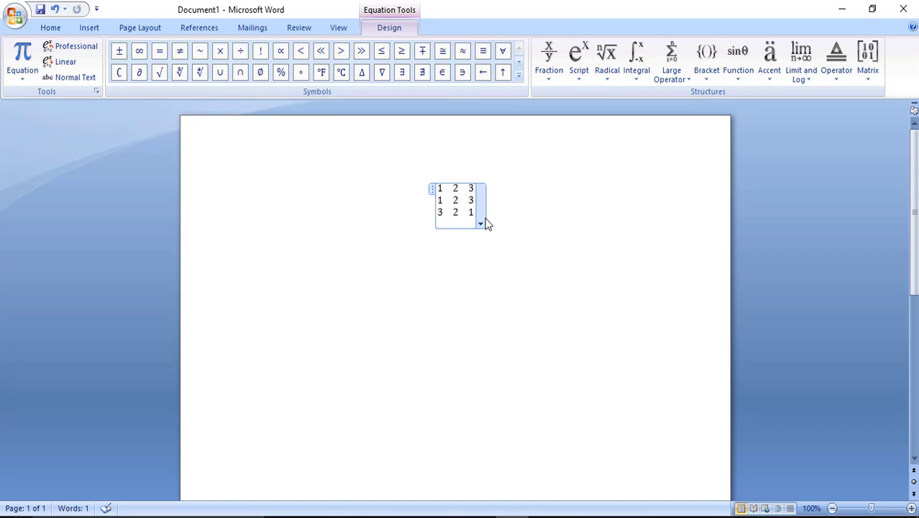
left_click(481, 223)
left_click(525, 240)
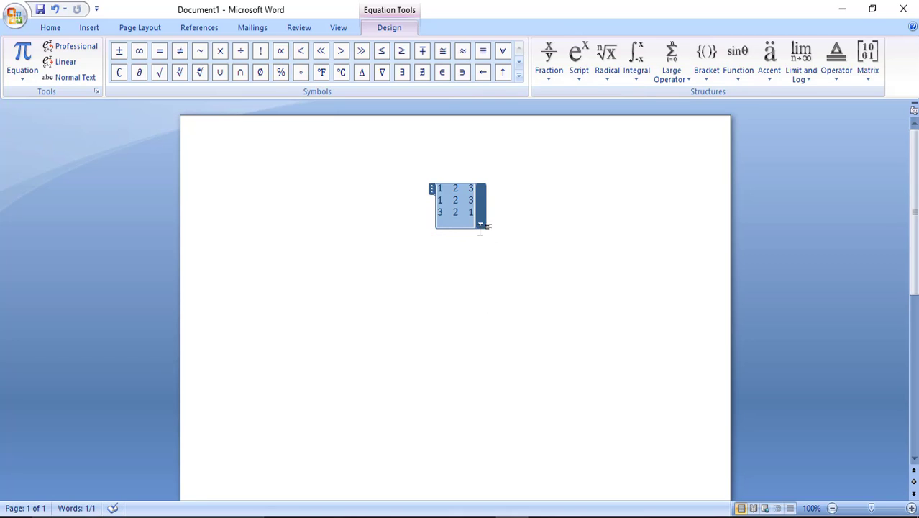
left_click(482, 205)
left_click(512, 208)
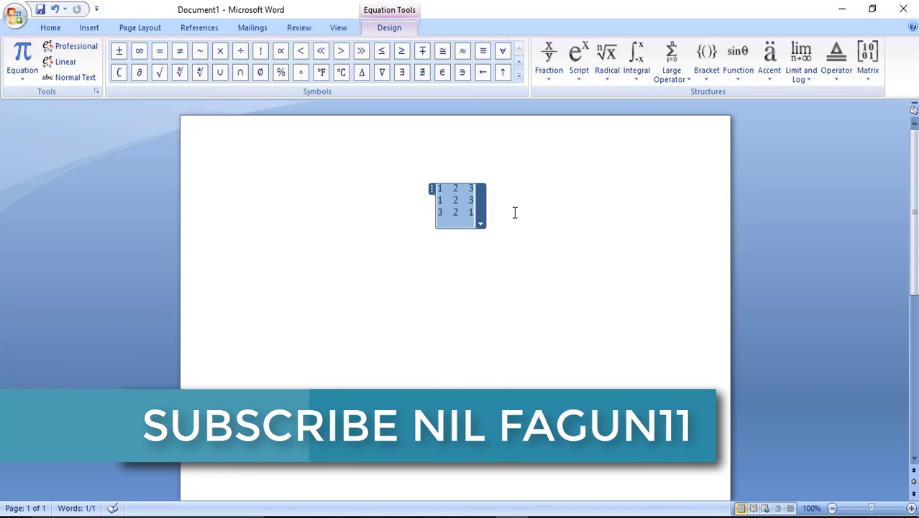
left_click(608, 252)
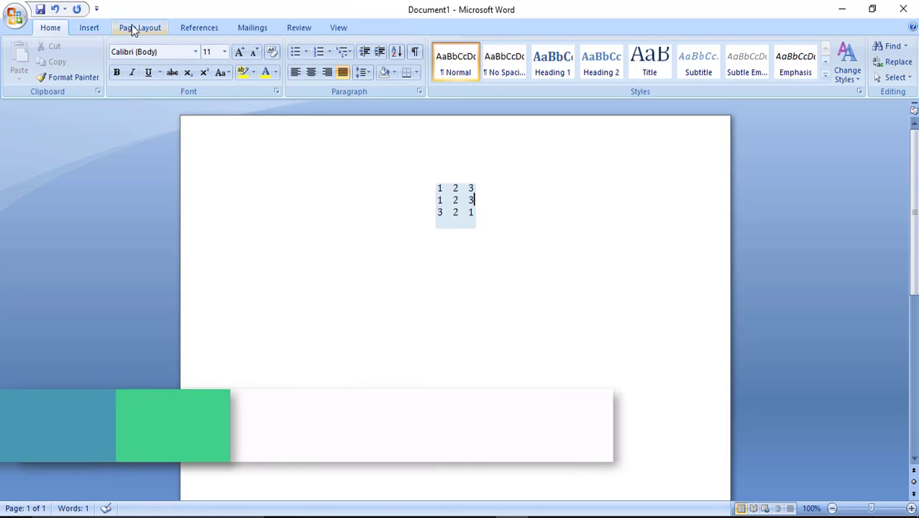
left_click(89, 28)
left_click(753, 50)
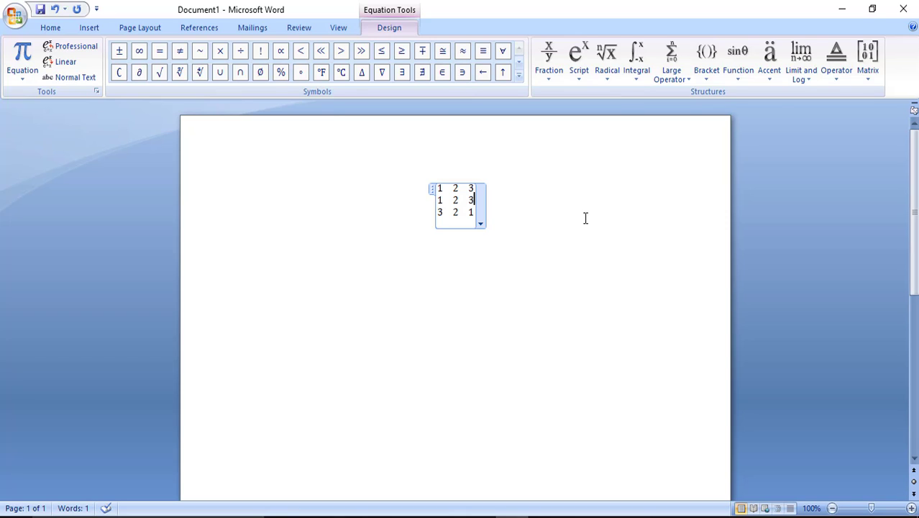
left_click(643, 218)
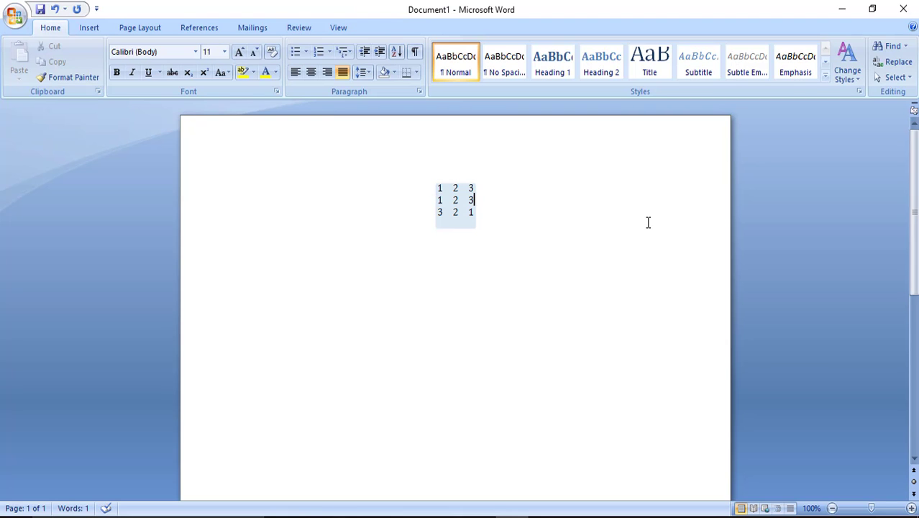
Try adding an empty log function after the 3×3 matrix in the same equation, and remove it again
left_click(97, 29)
left_click(740, 69)
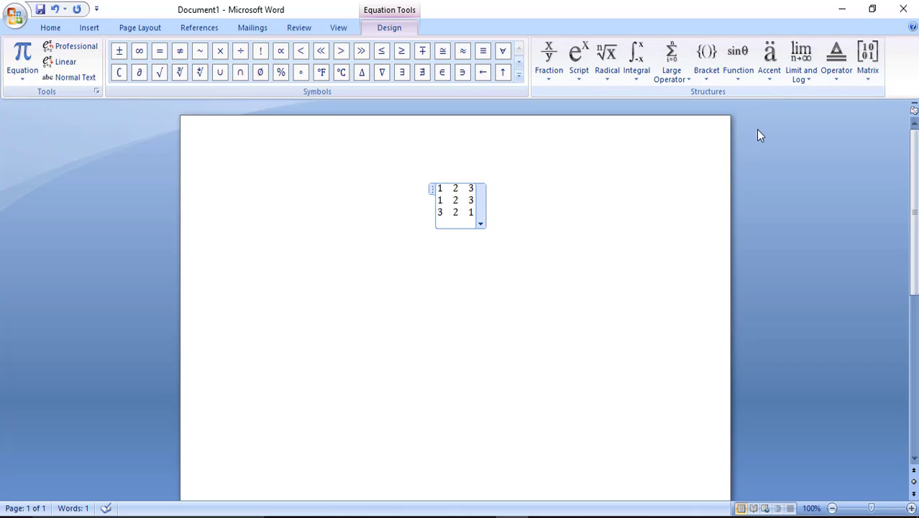
left_click(801, 63)
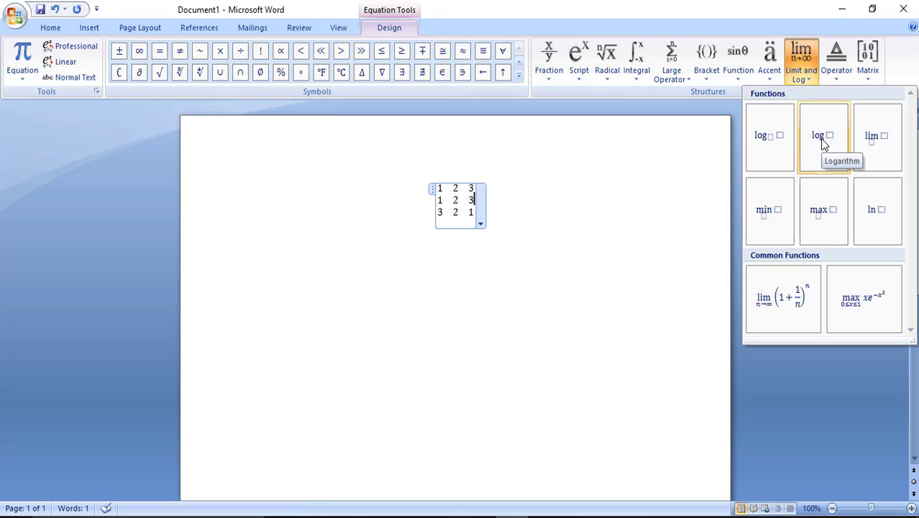
left_click(824, 143)
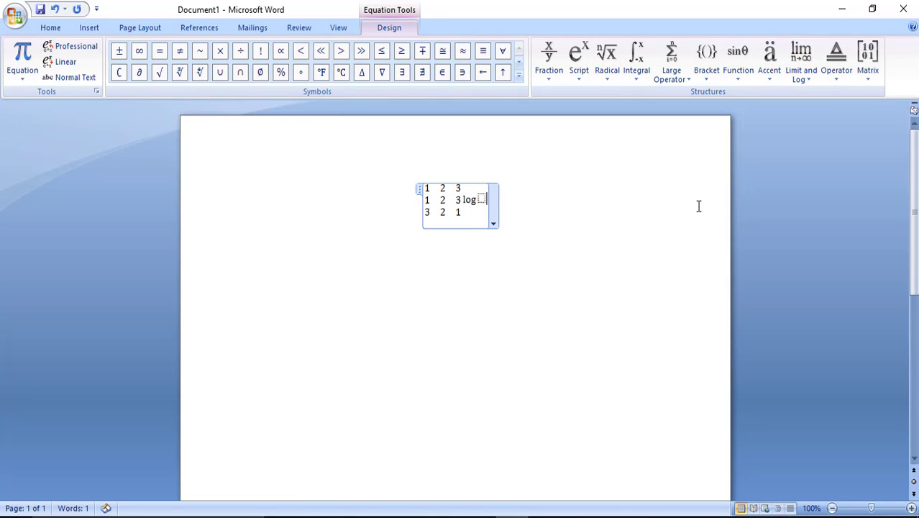
left_click(550, 205)
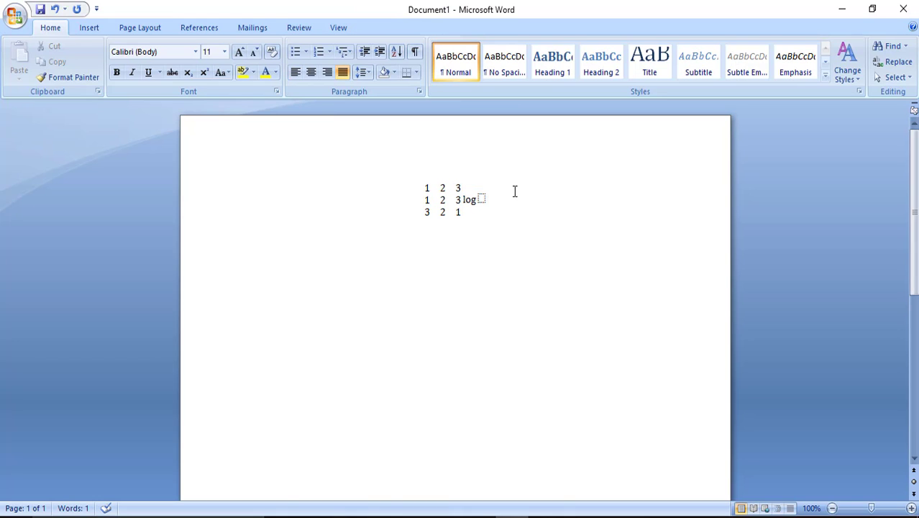
left_click(488, 197)
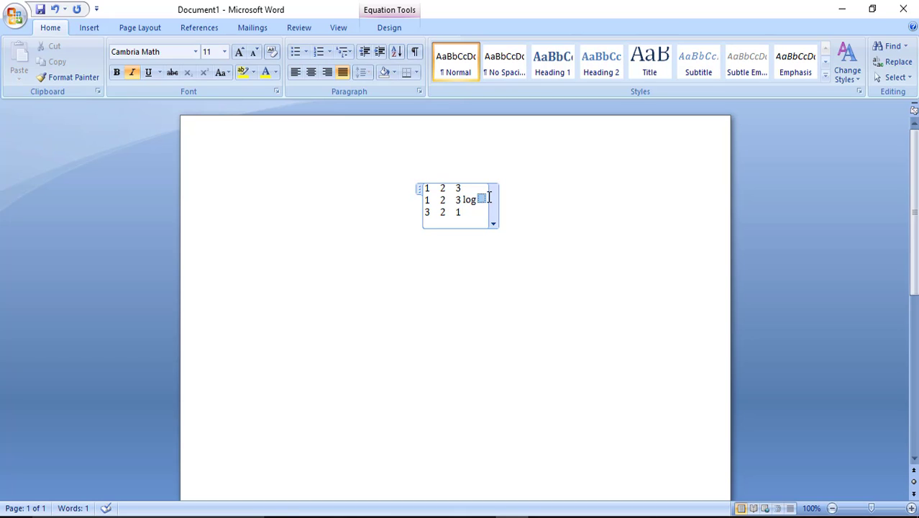
key("BackSpace")
key("BackSpace")
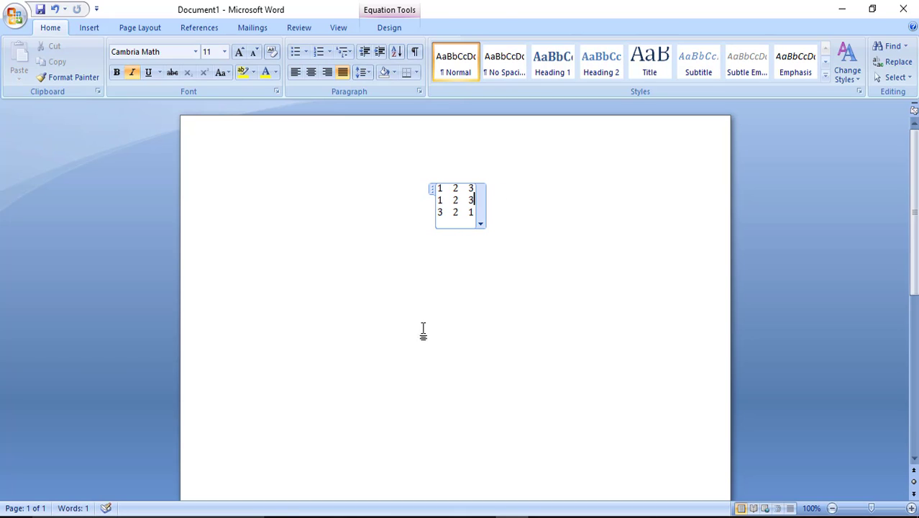
Insert a new equation in the blank area below the matrix and add a log function with an empty placeholder
left_click(391, 342)
left_click(97, 28)
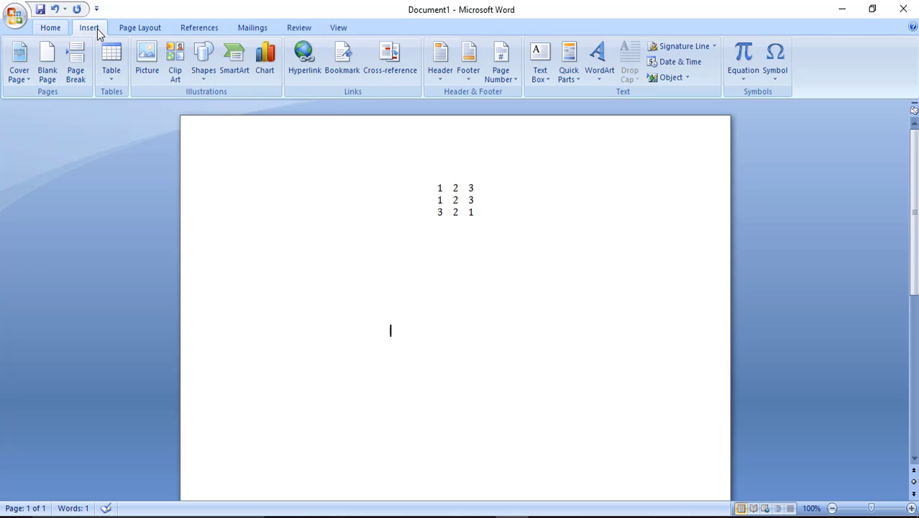
left_click(733, 57)
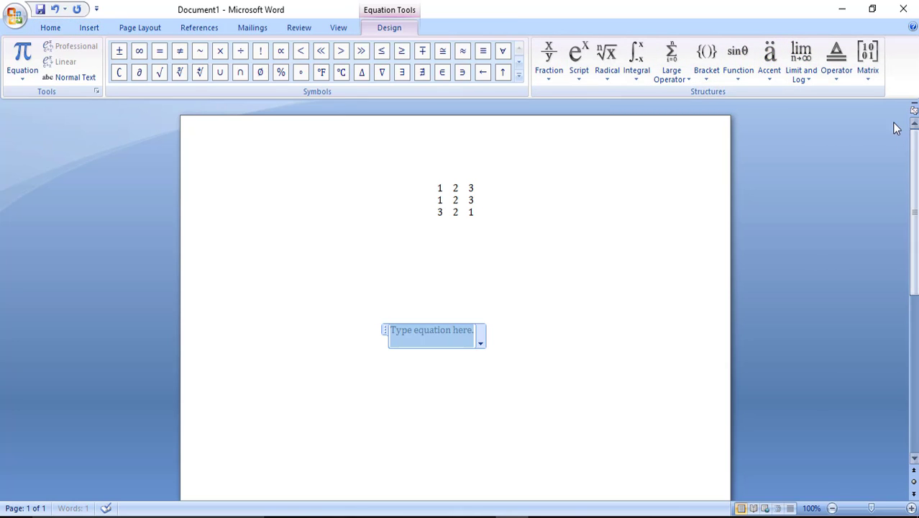
left_click(804, 66)
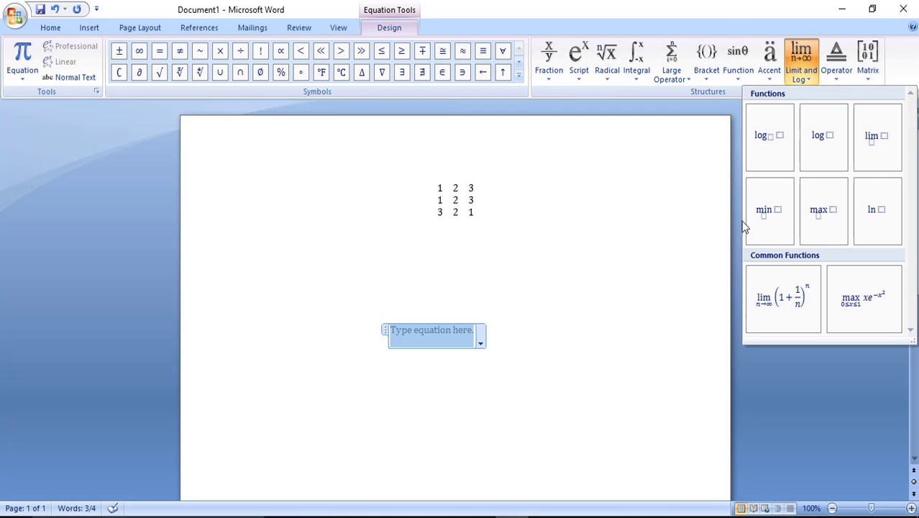
left_click(820, 144)
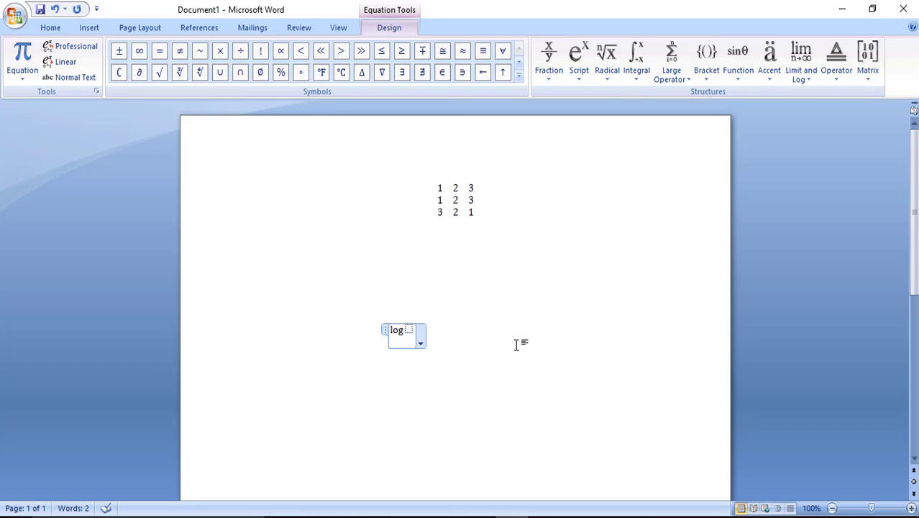
Enter a as the argument of the log function, without a fraction, and leave the equation
type("a")
key("BackSpace")
type("a/")
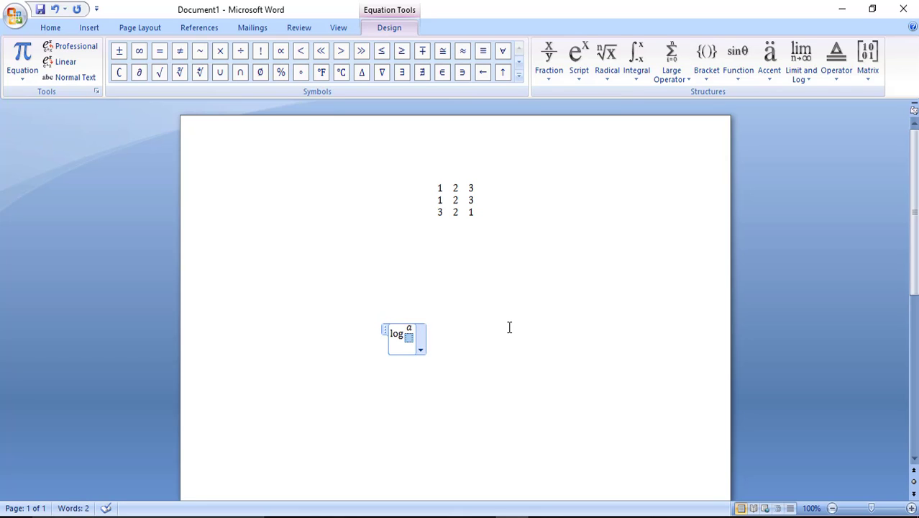
key("BackSpace")
left_click(55, 9)
left_click(451, 331)
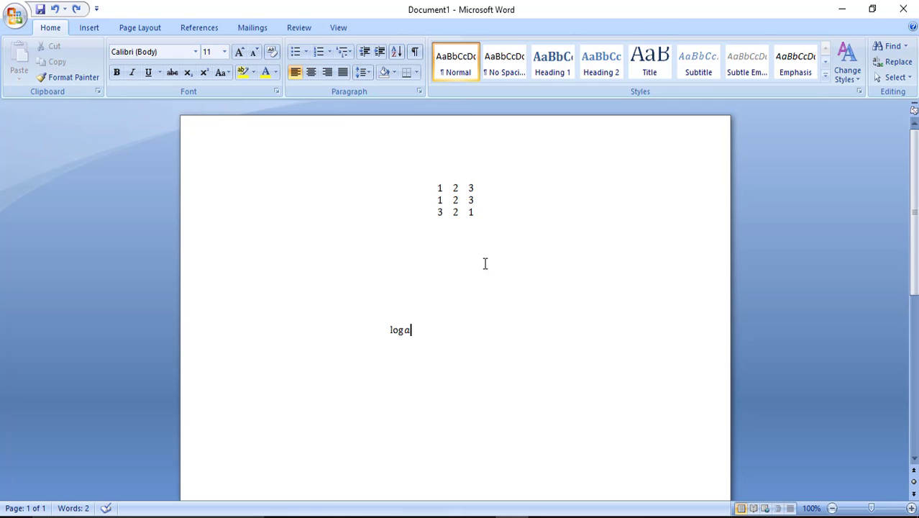
left_click(91, 28)
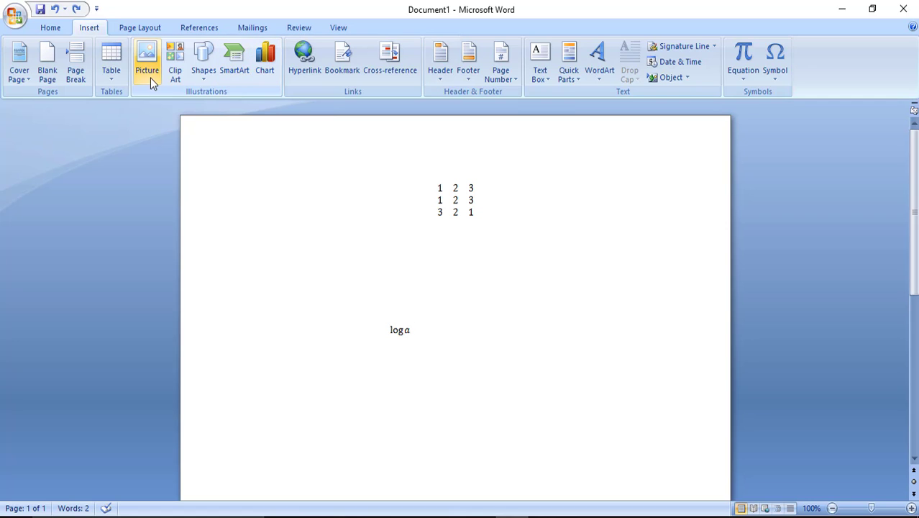
left_click(745, 66)
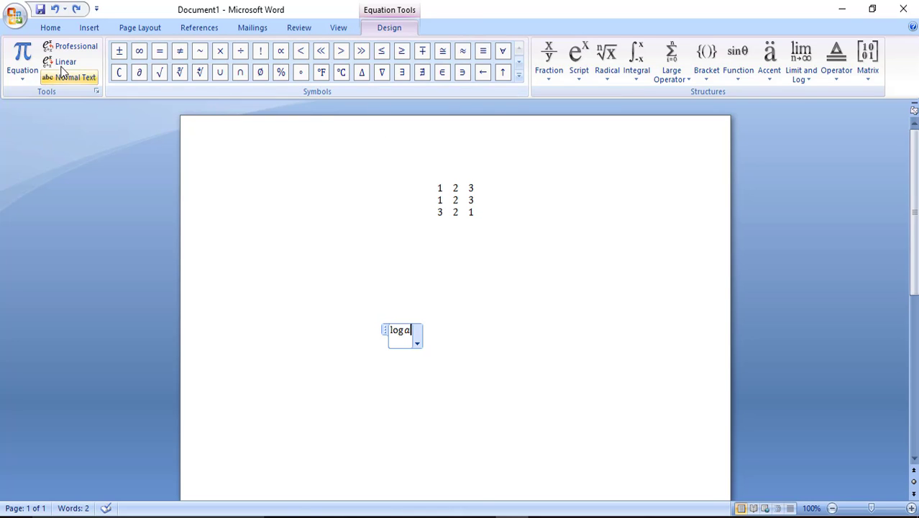
Insert the yen sign (¥) from the full symbol list before the 1 in the matrix's first cell
left_click(281, 187)
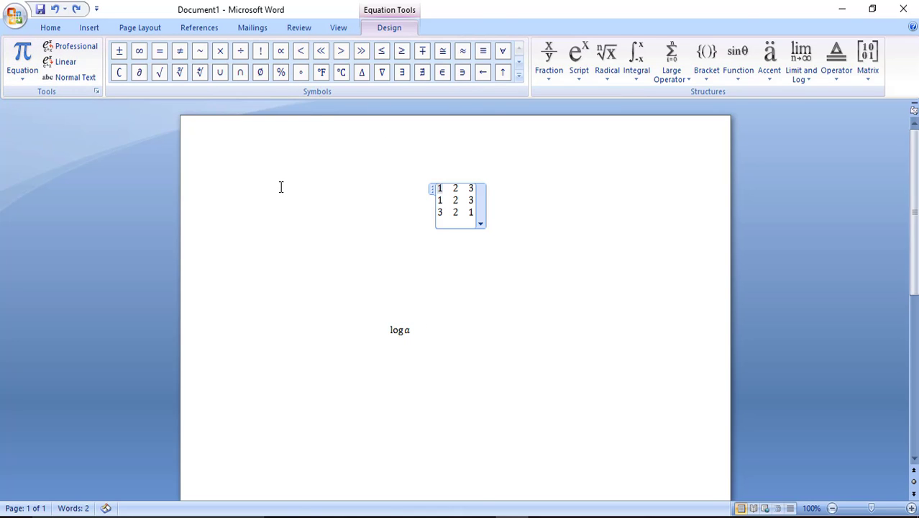
left_click(102, 32)
left_click(774, 61)
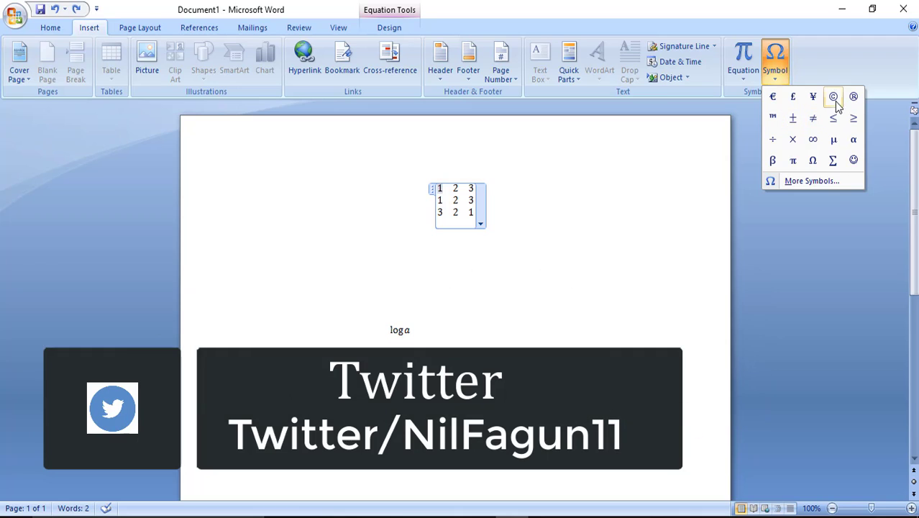
left_click(829, 182)
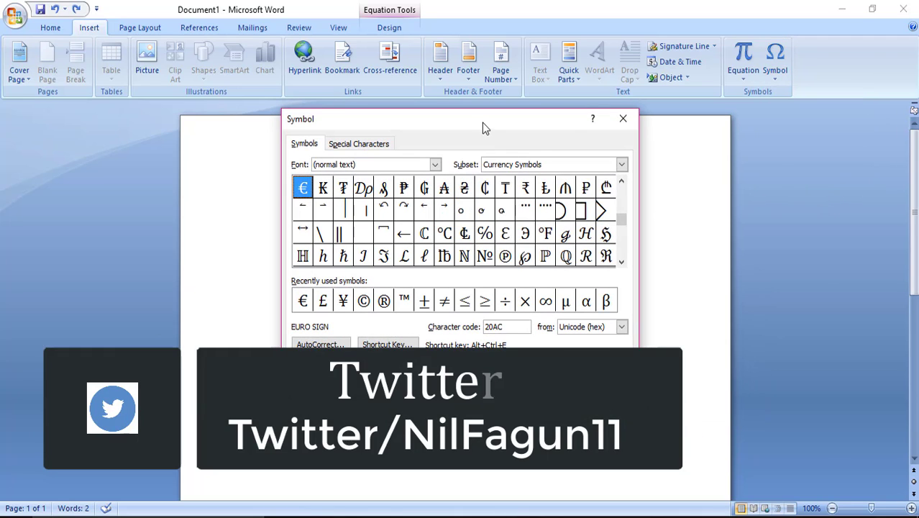
left_click_drag(482, 123, 774, 124)
left_click(635, 302)
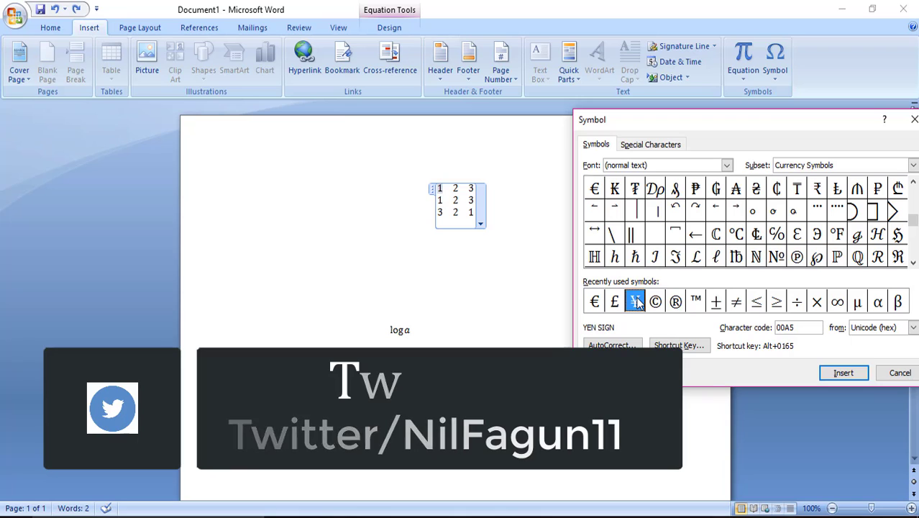
left_click(844, 373)
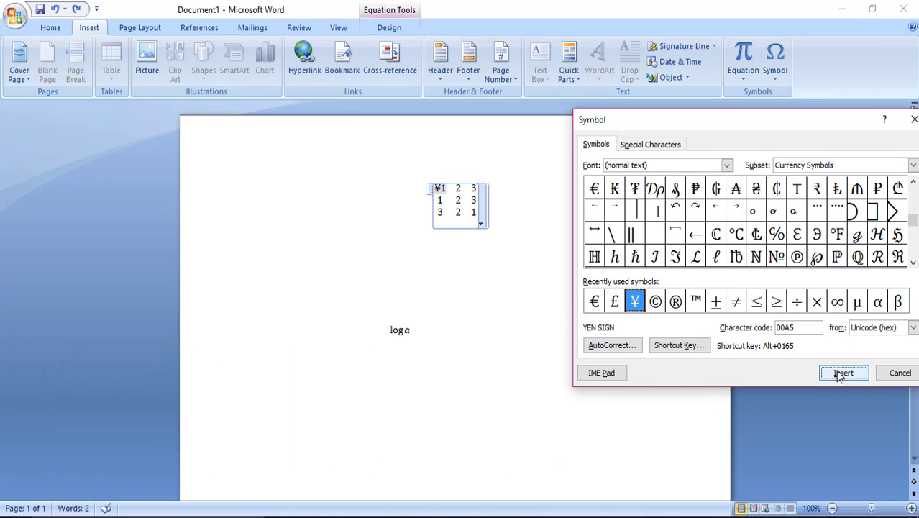
Insert the copyright sign (©) directly in front of the log a function
left_click(465, 299)
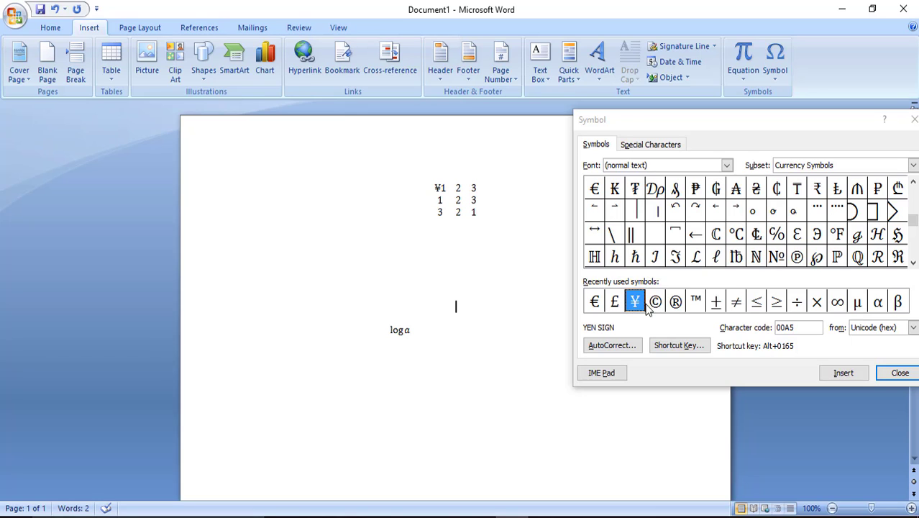
left_click(676, 306)
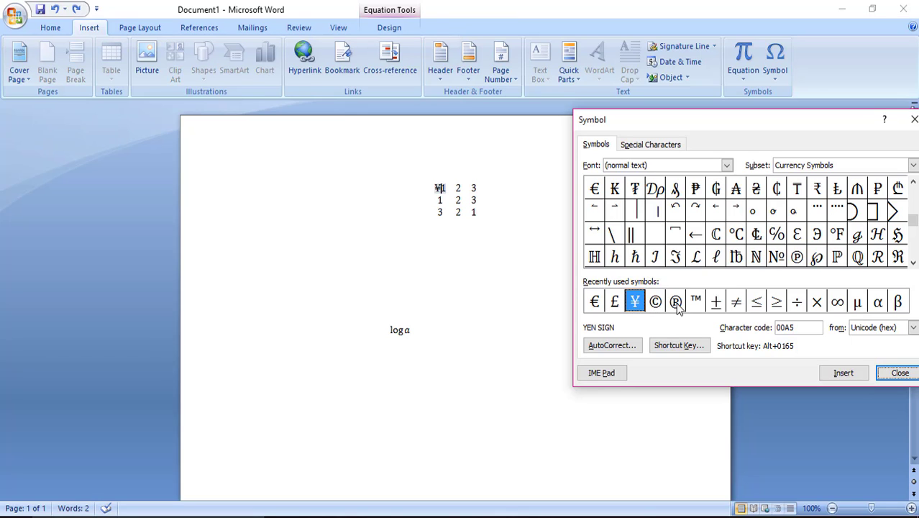
left_click(474, 422)
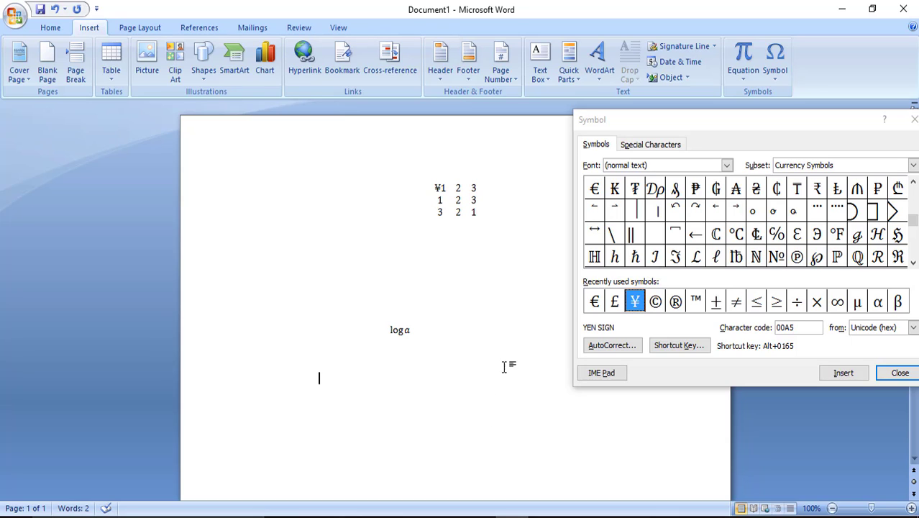
left_click(655, 304)
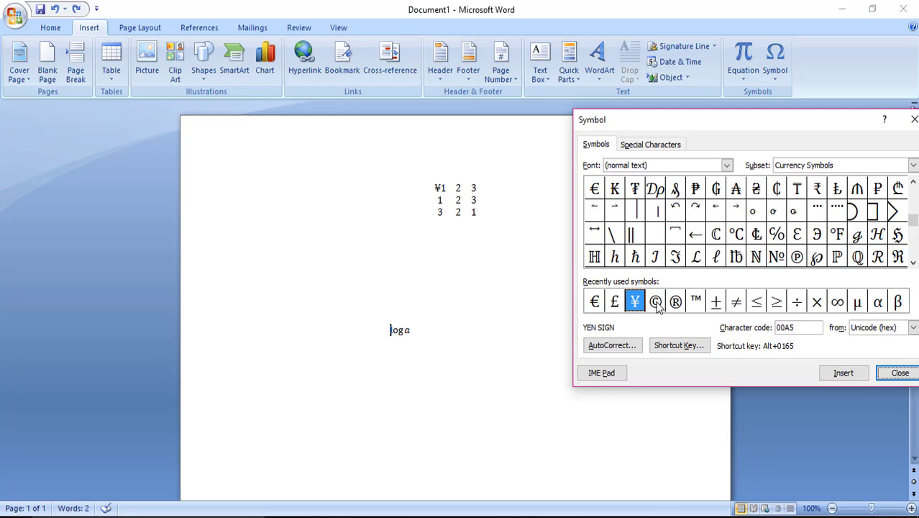
left_click(656, 303)
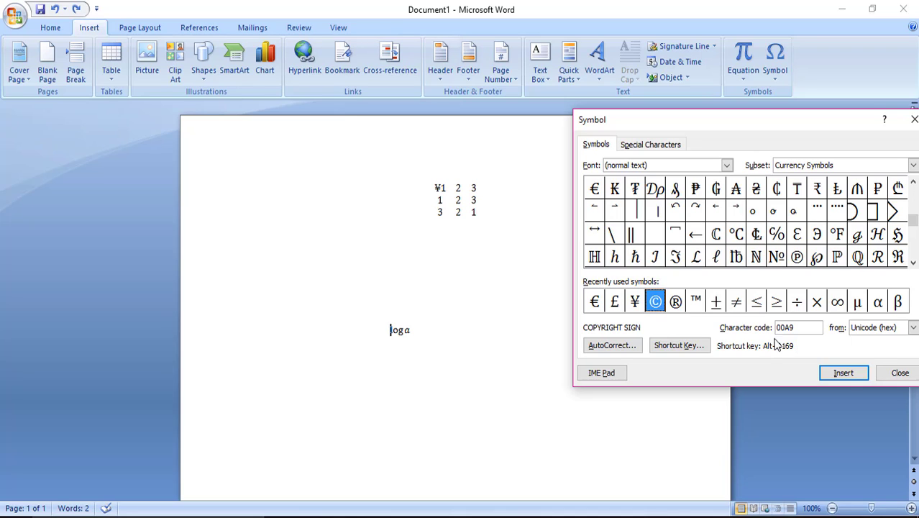
left_click(843, 372)
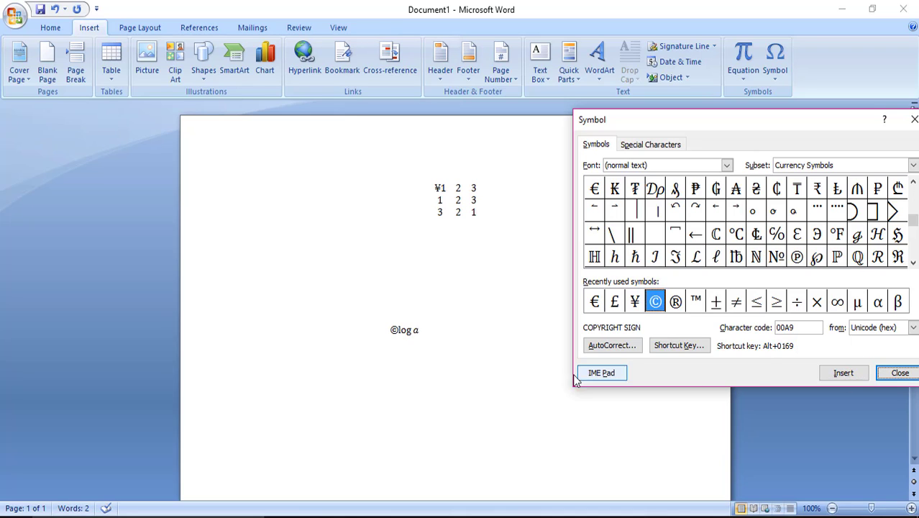
Delete the log equation and the 3×3 matrix to leave the page blank
left_click(394, 330)
left_click_drag(426, 330, 261, 331)
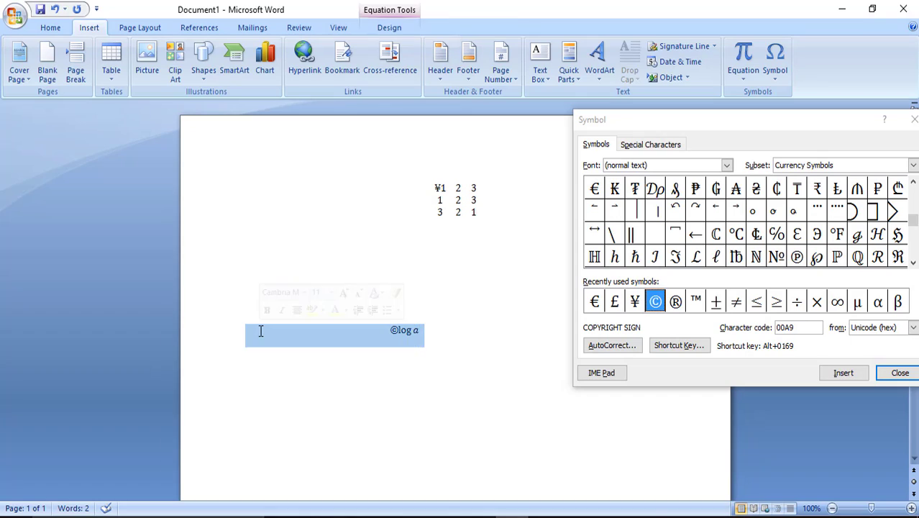
key("Delete")
left_click_drag(494, 208, 410, 166)
key("Delete")
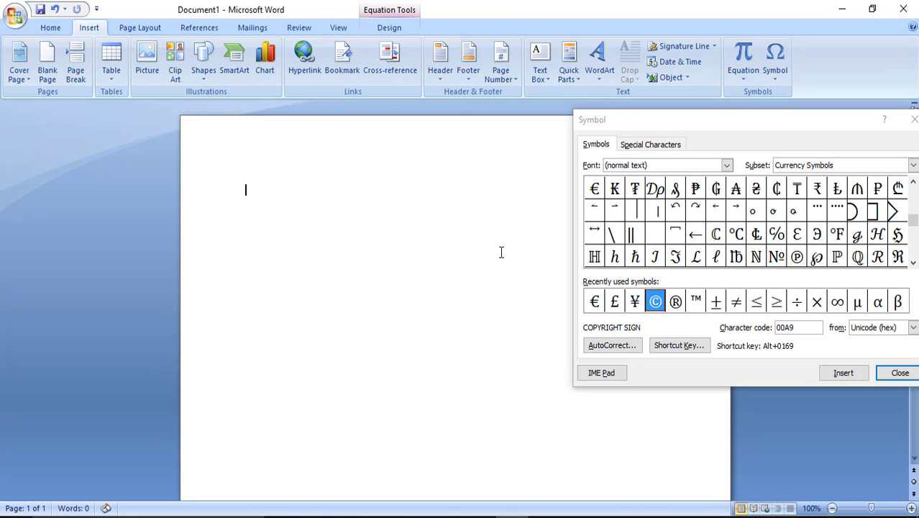
Insert the registered sign (®) on the blank page and close the symbol dialog
left_click(679, 313)
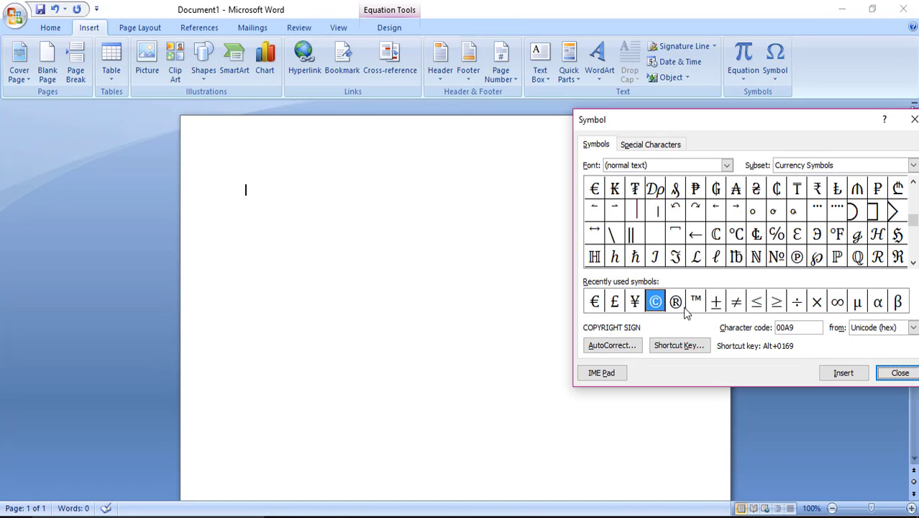
left_click(680, 304)
left_click(847, 374)
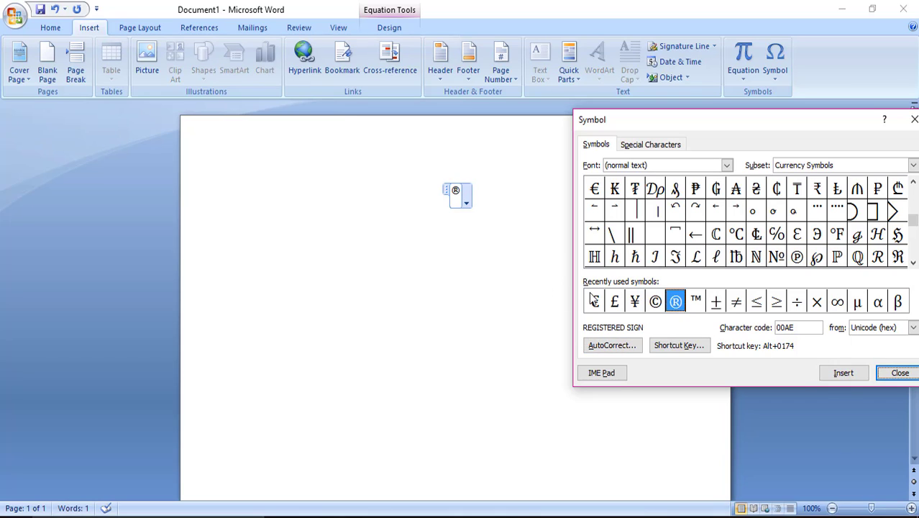
left_click(913, 119)
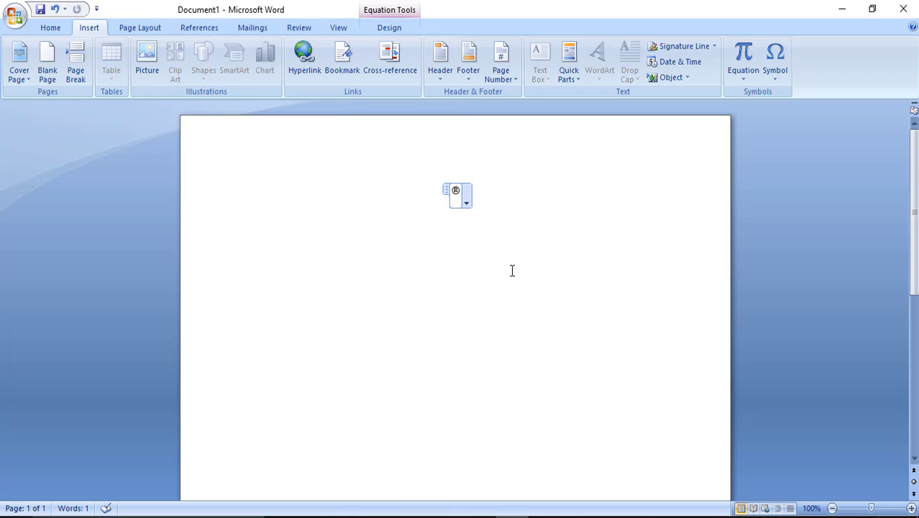
Add a cosine function with the argument a after the ® sign and leave the equation
left_click(755, 82)
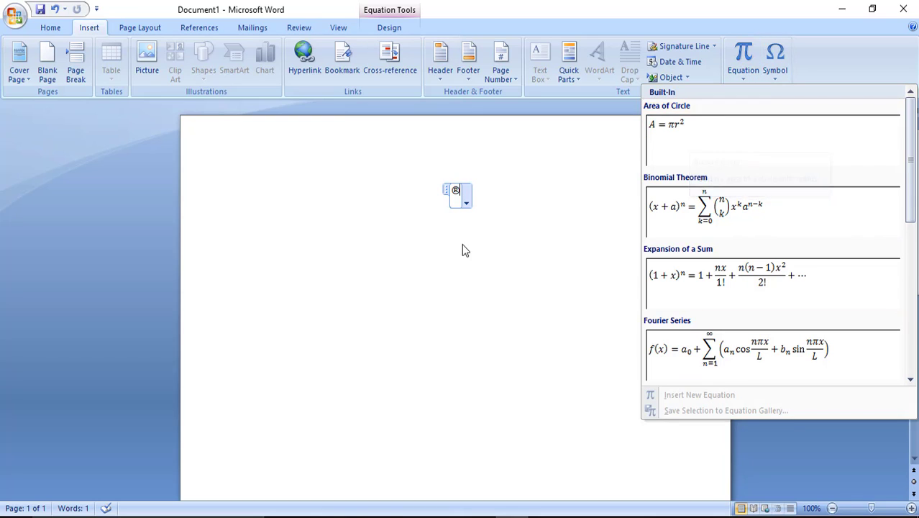
left_click(451, 323)
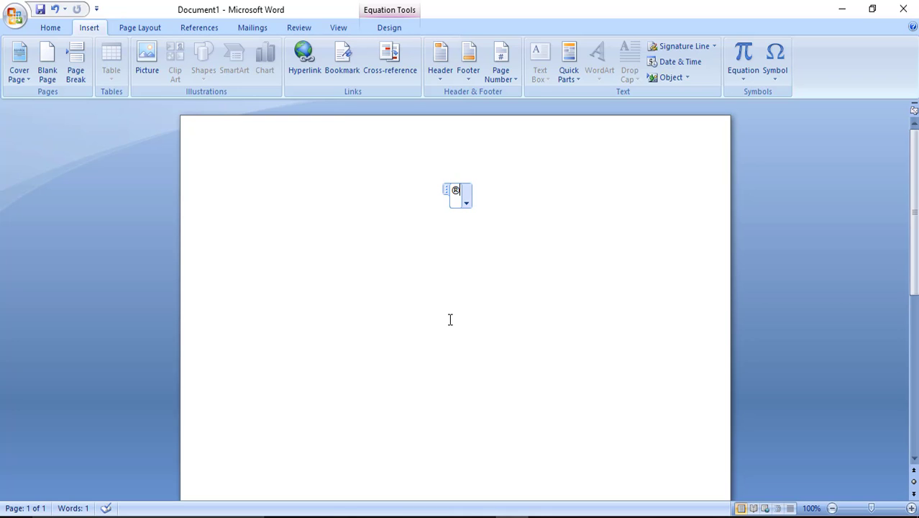
left_click(758, 60)
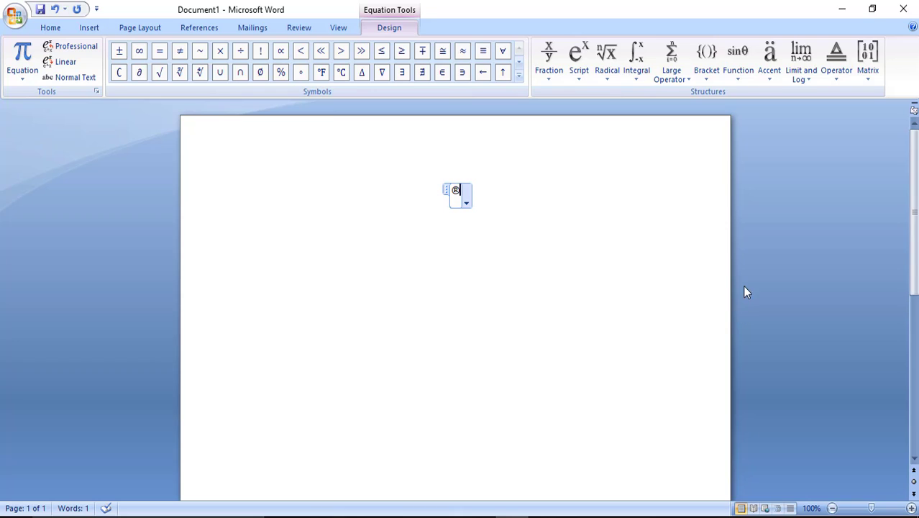
left_click(738, 78)
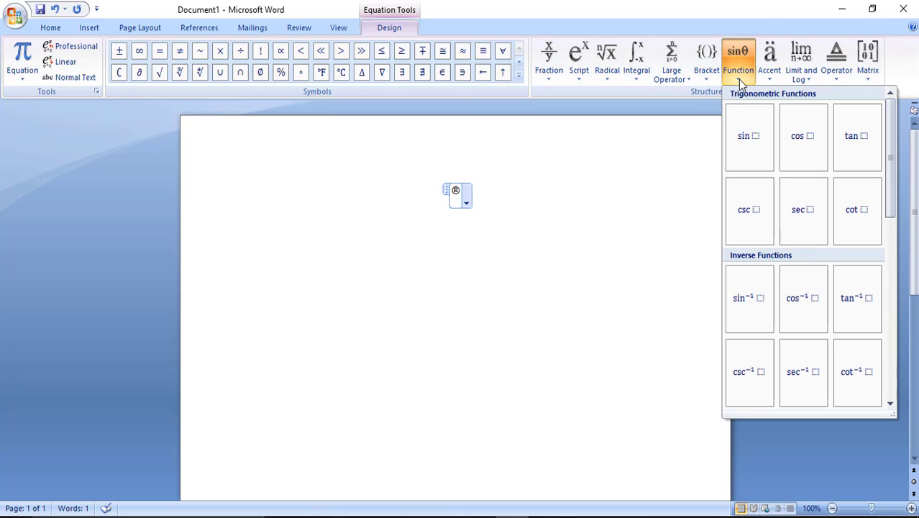
left_click(798, 136)
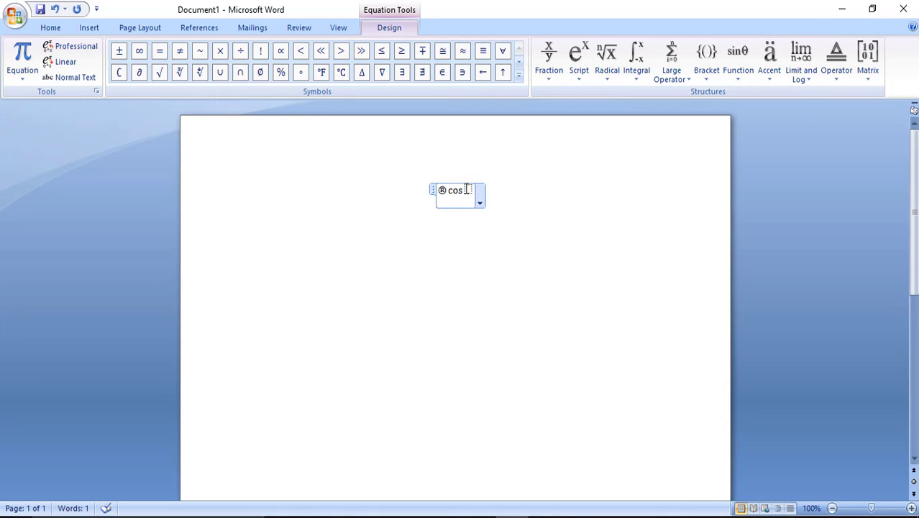
type("a")
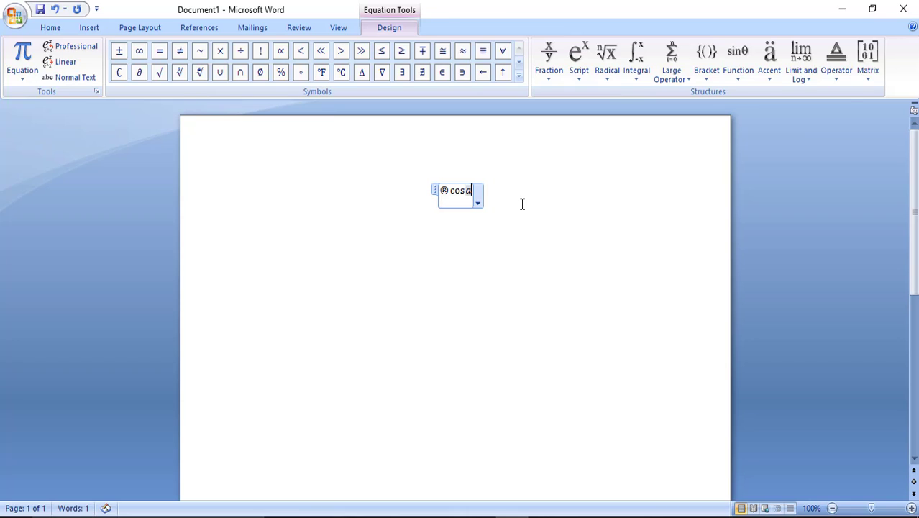
left_click(522, 201)
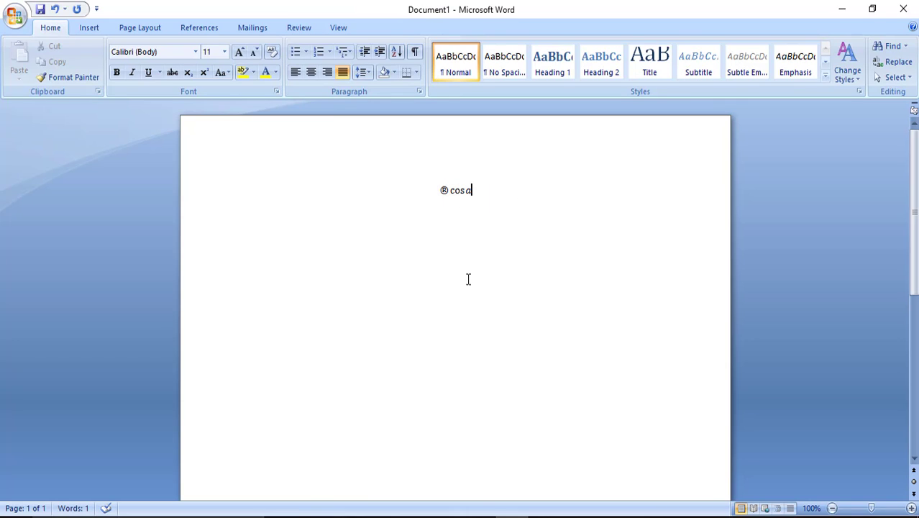